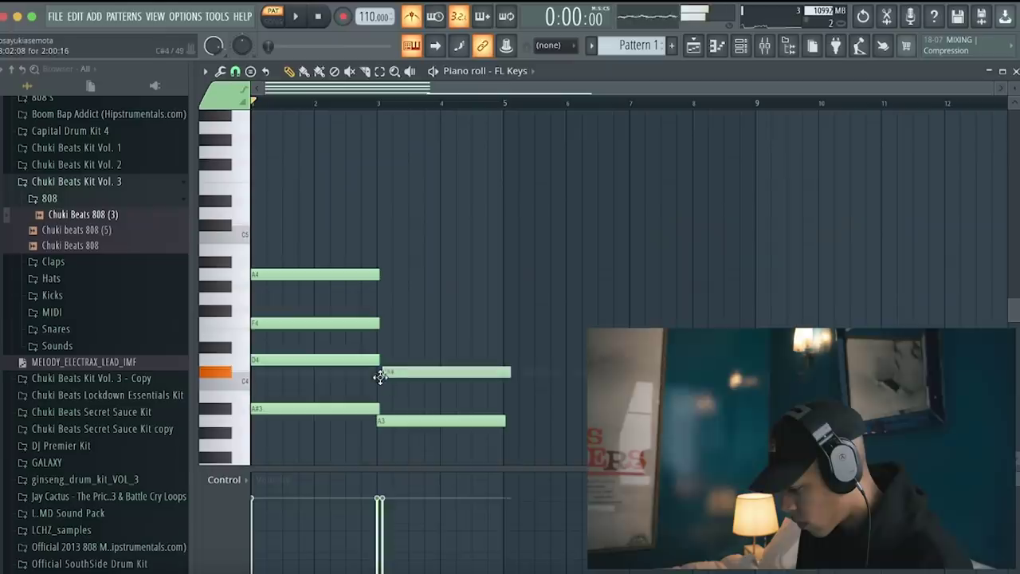
Step: Add E4 and G4 notes from bar 3 to bar 5 to complete the second chord, and play it back
click(377, 338)
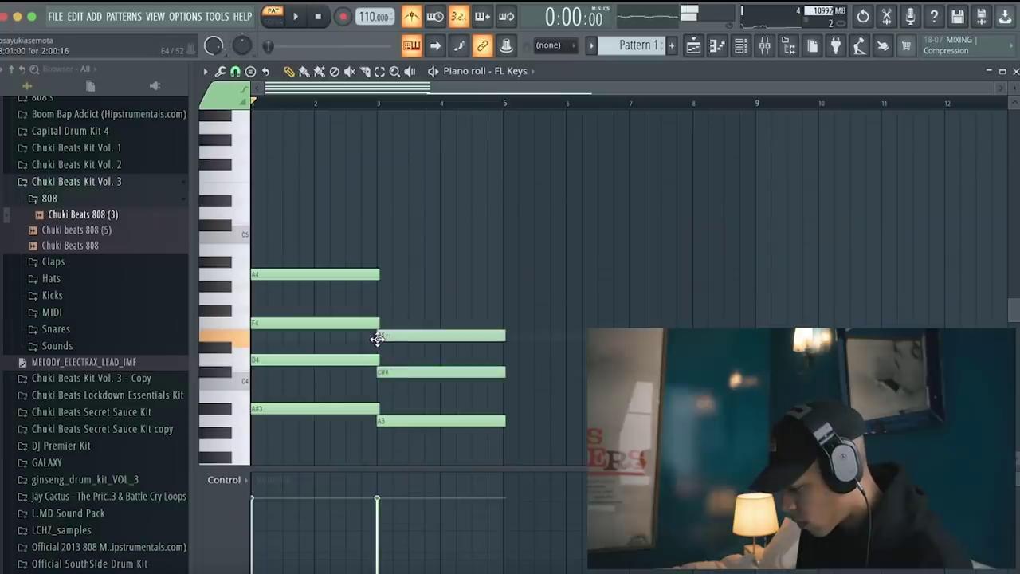
click(378, 299)
key(space)
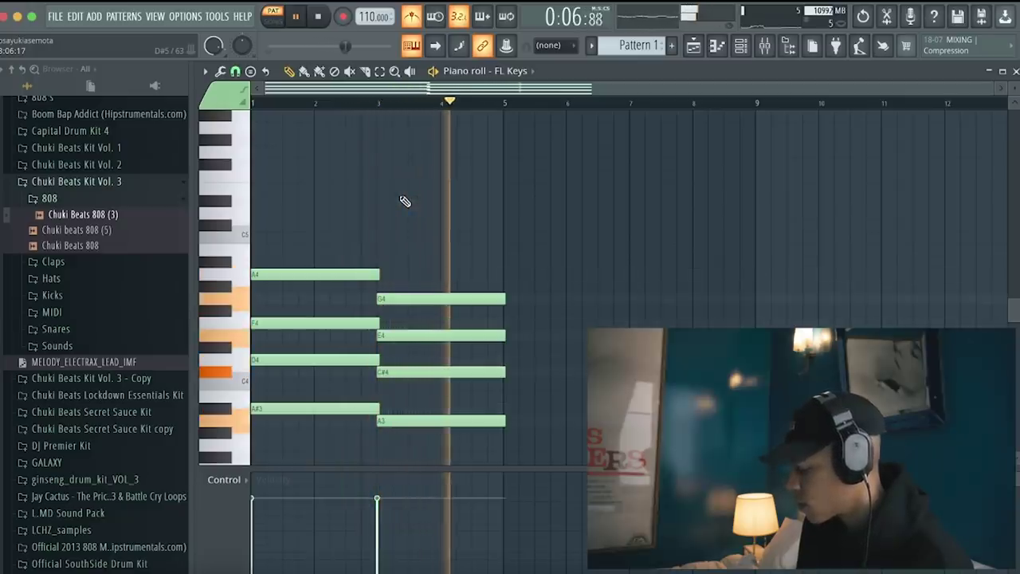
key(space)
Step: Slice off the overhanging ends of the second chord's notes at bar 5
key(ctrl+a)
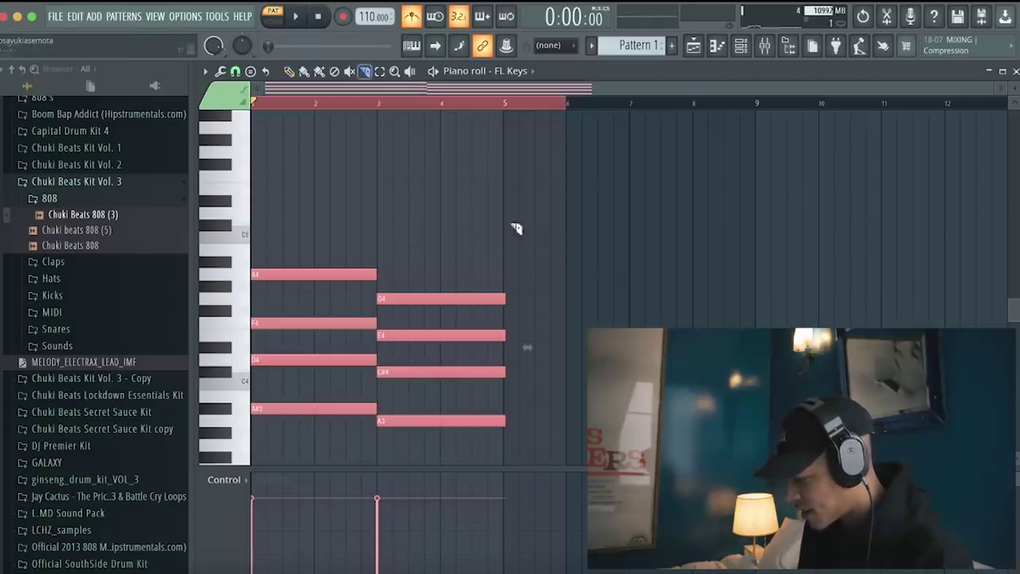
drag(506, 273, 505, 502)
scroll(496, 371, up, 2)
key(p)
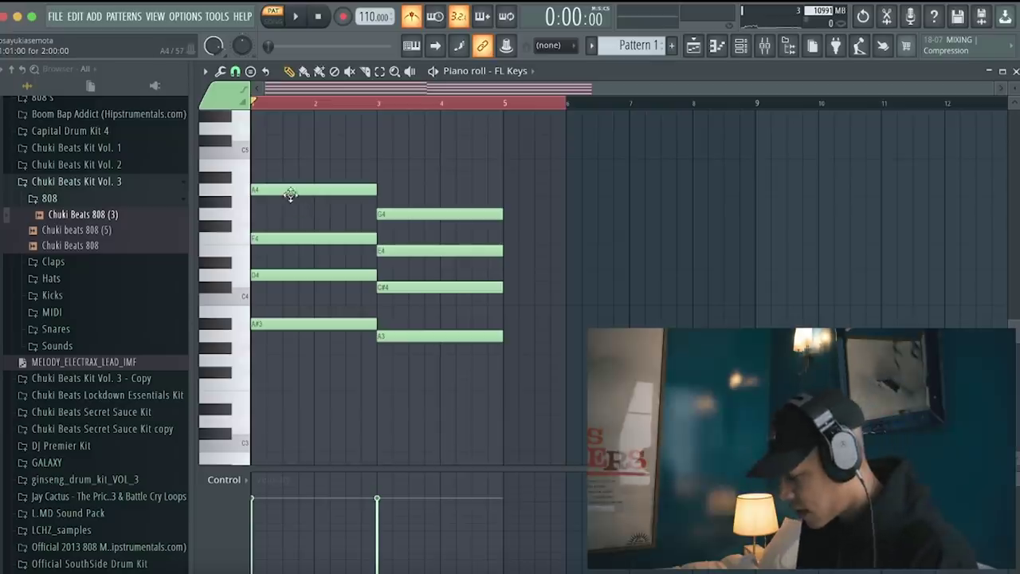
Step: Strum all chord notes so their starts are staggered, and audition them with the metronome turned off
key(ctrl+a)
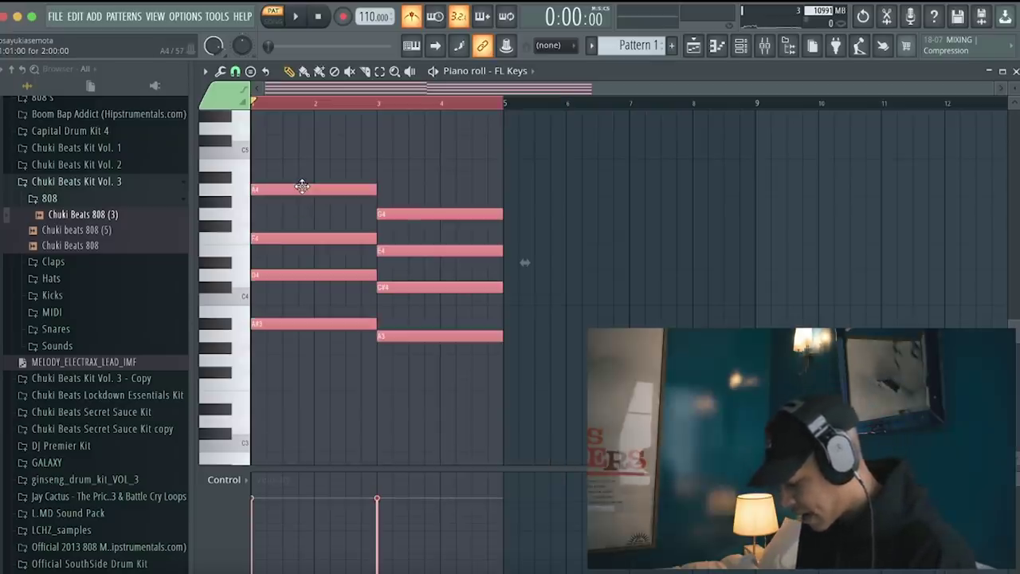
key(space)
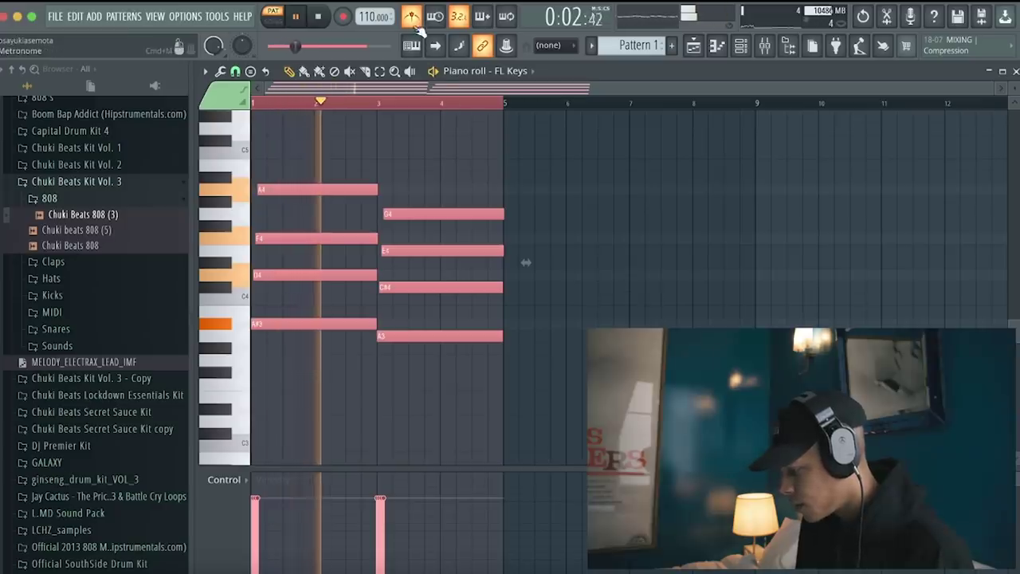
key(ctrl+d)
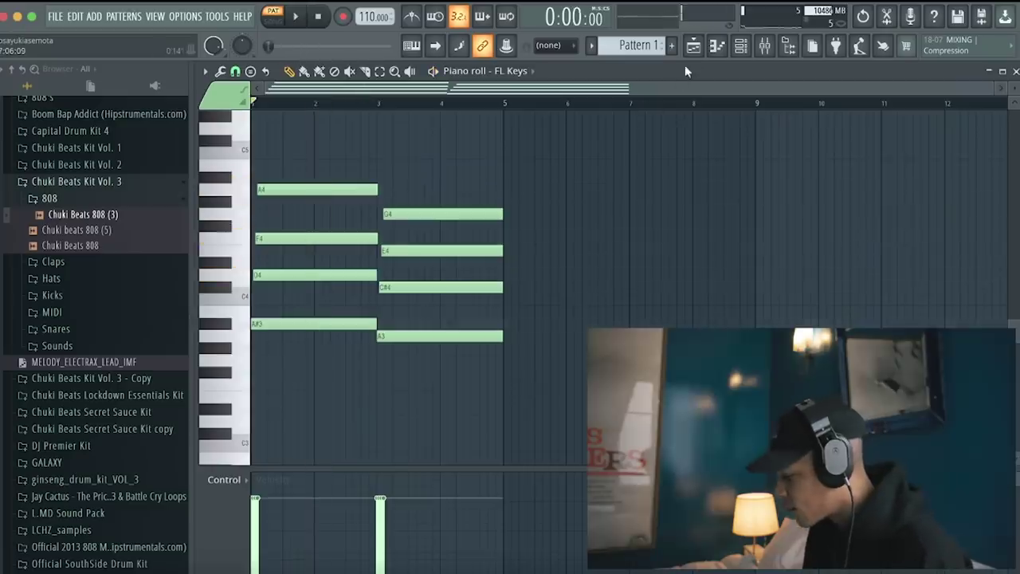
Step: Place Pattern 1 on Track 1 of the playlist at bar 1
click(693, 46)
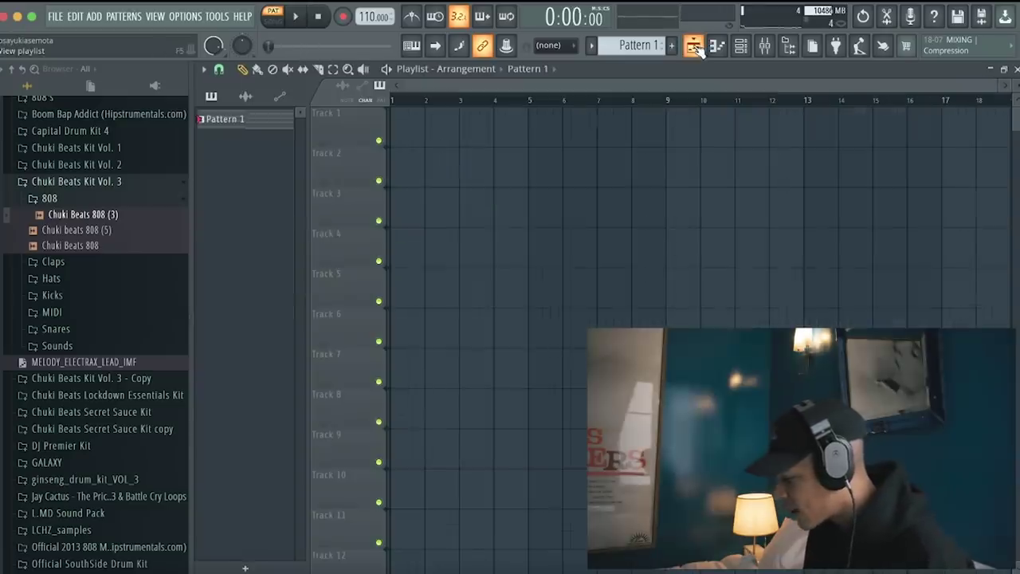
mouse_move(470, 164)
mouse_down()
mouse_move(508, 159)
mouse_move(442, 119)
mouse_up()
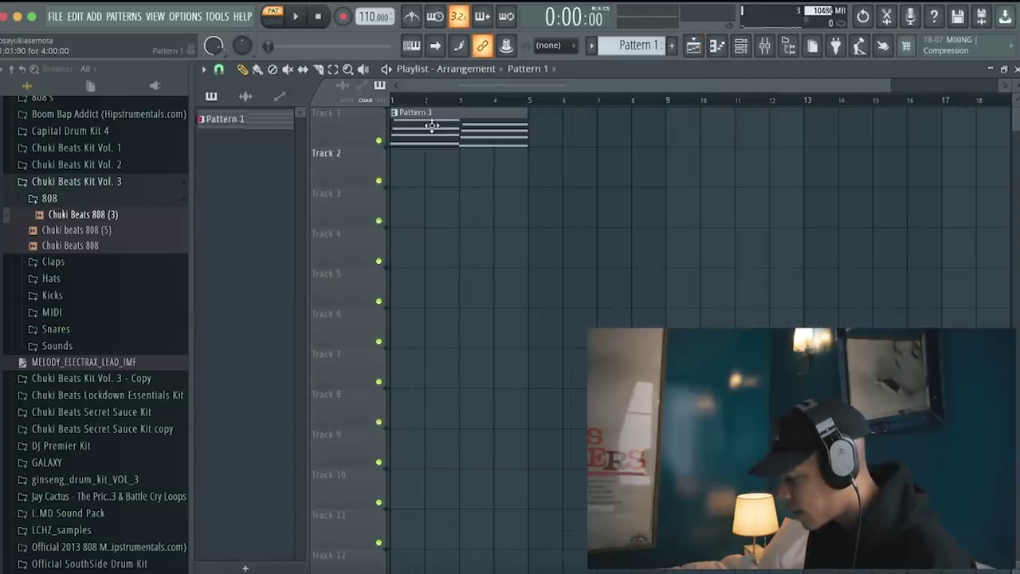
Step: Route the FL Keys channel to its own mixer track and load ValhallaVintageVerb in an effect slot
click(743, 48)
key(F9)
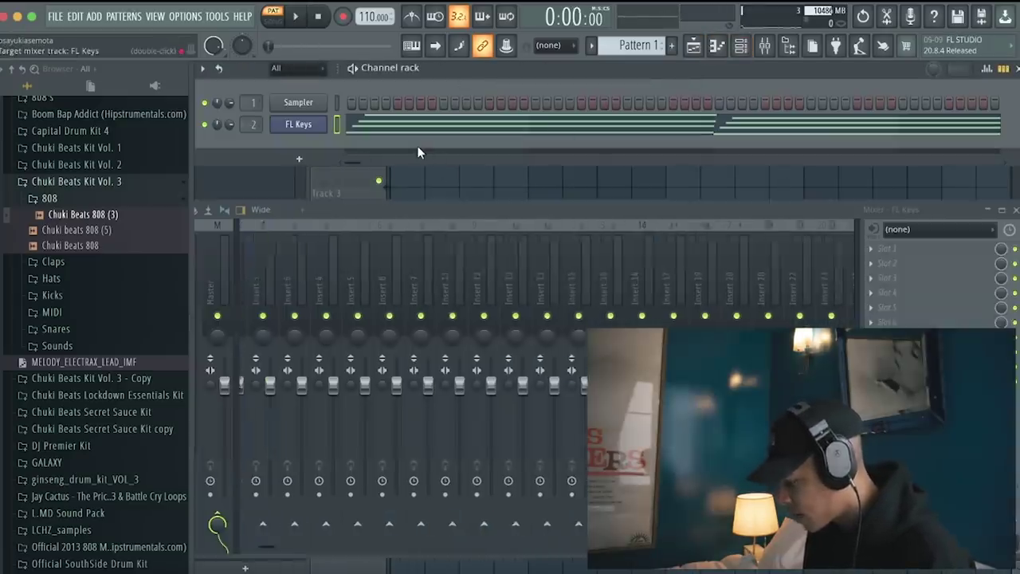
key(ctrl+l)
click(874, 317)
click(568, 558)
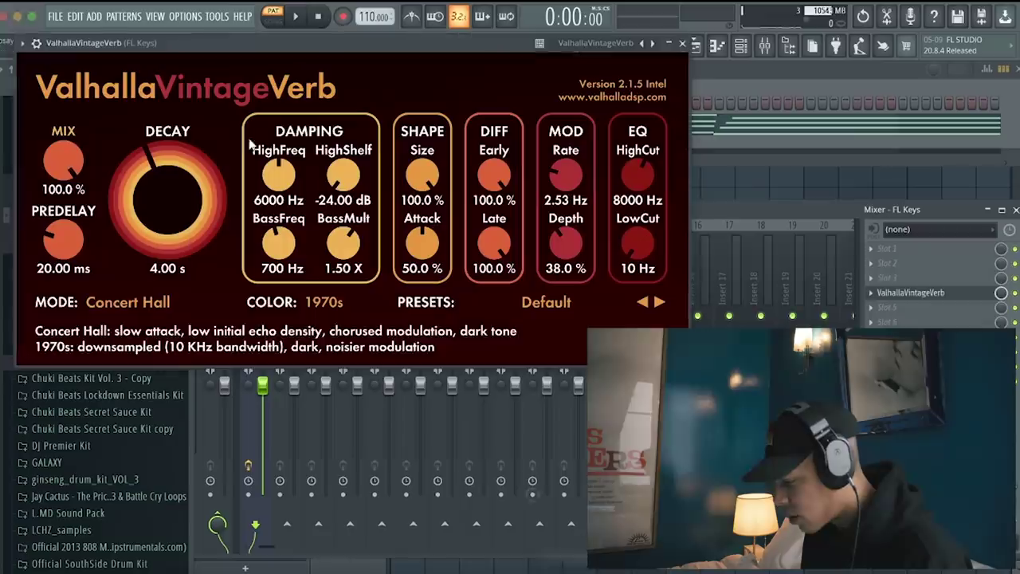
Step: Set the reverb's mix to 13.8% and mode to Chorus Space, with a shorter decay and a higher low cut
drag(63, 159, 64, 268)
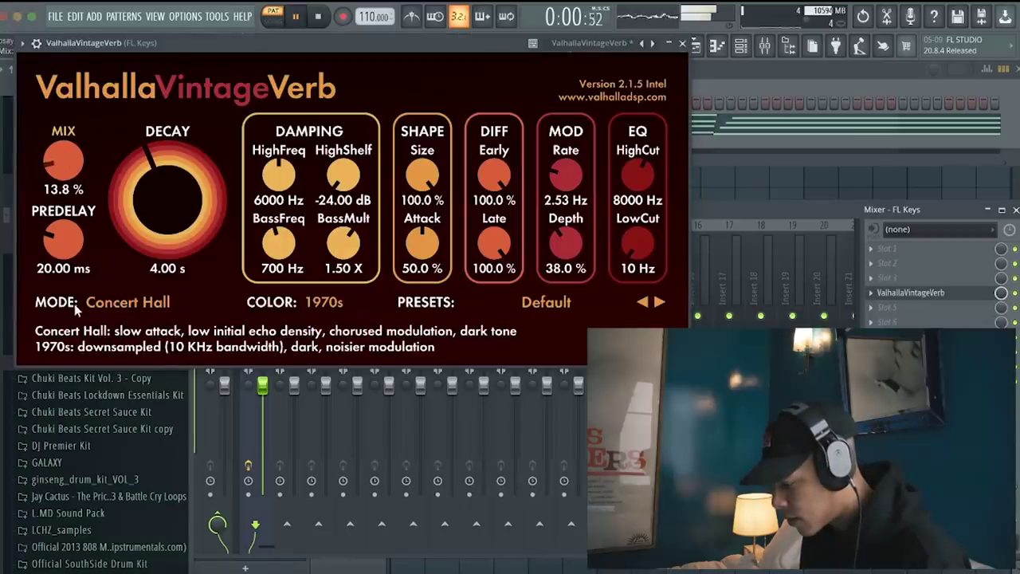
click(132, 302)
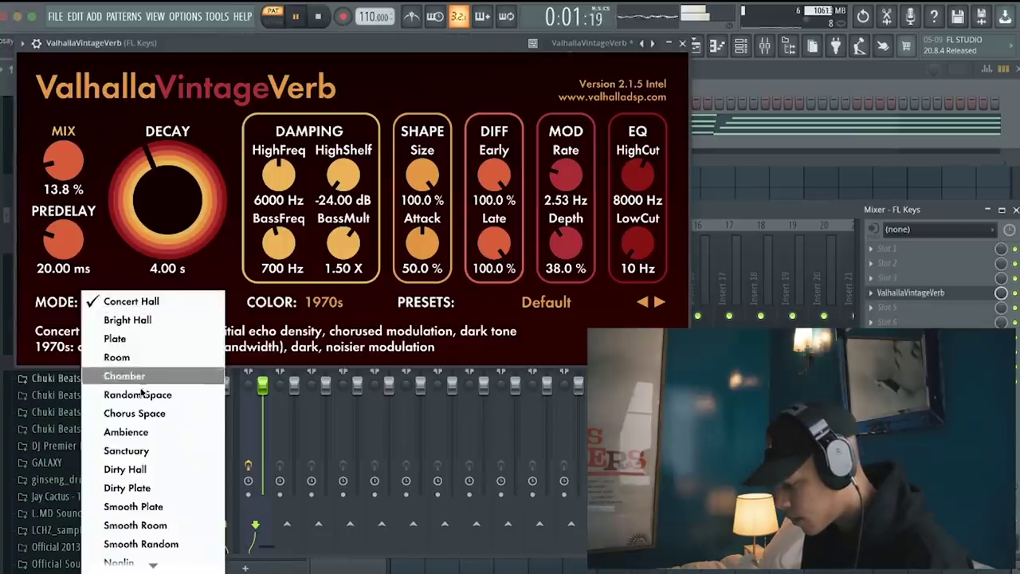
click(134, 413)
drag(168, 203, 171, 239)
drag(636, 243, 649, 200)
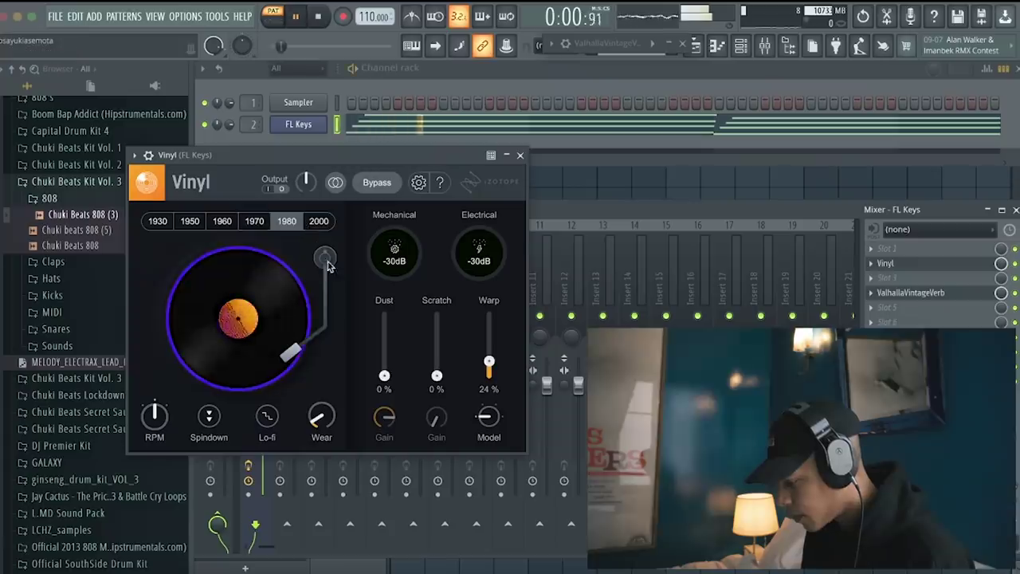
Step: Load Vinyl on the FL Keys mixer track with the 1980 setting and adjust its Warp amount
mouse_move(480, 361)
mouse_down()
mouse_move(490, 364)
mouse_move(491, 350)
mouse_up()
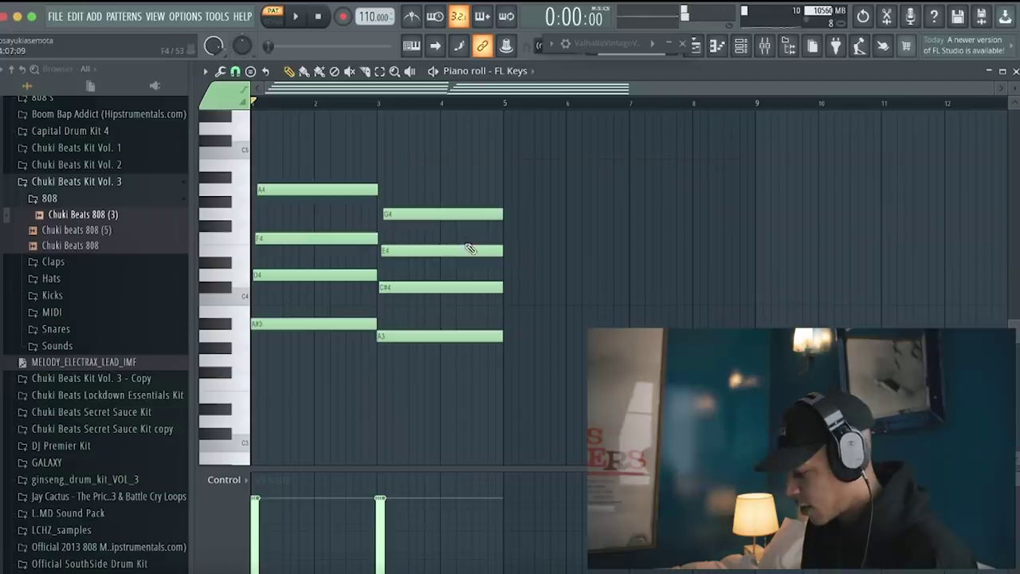
Step: Duplicate the two chords so the copies fill bars 5 to 9
key(ctrl+a)
key(ctrl+b)
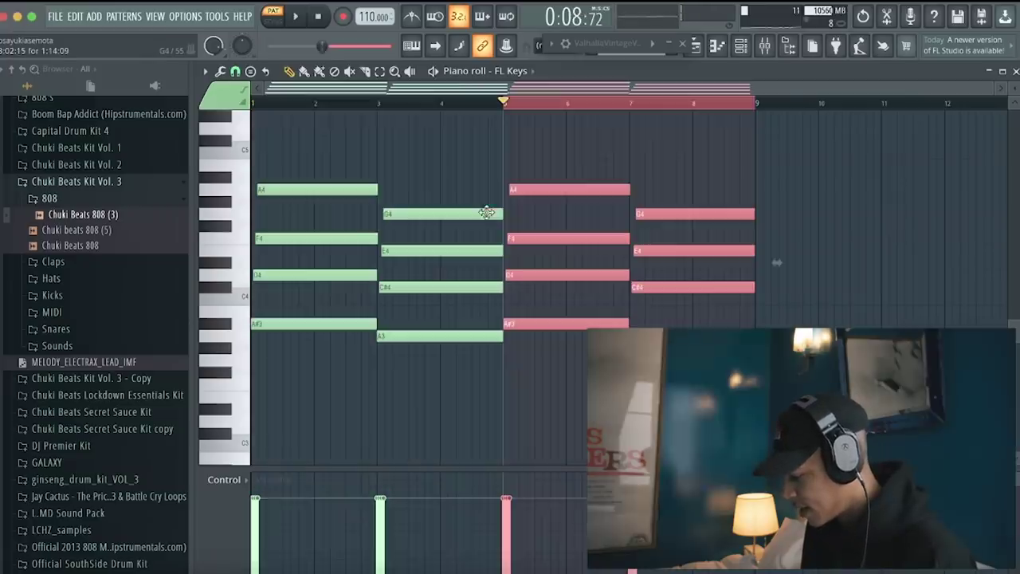
ctrl+click(608, 103)
scroll(577, 151, up, 4)
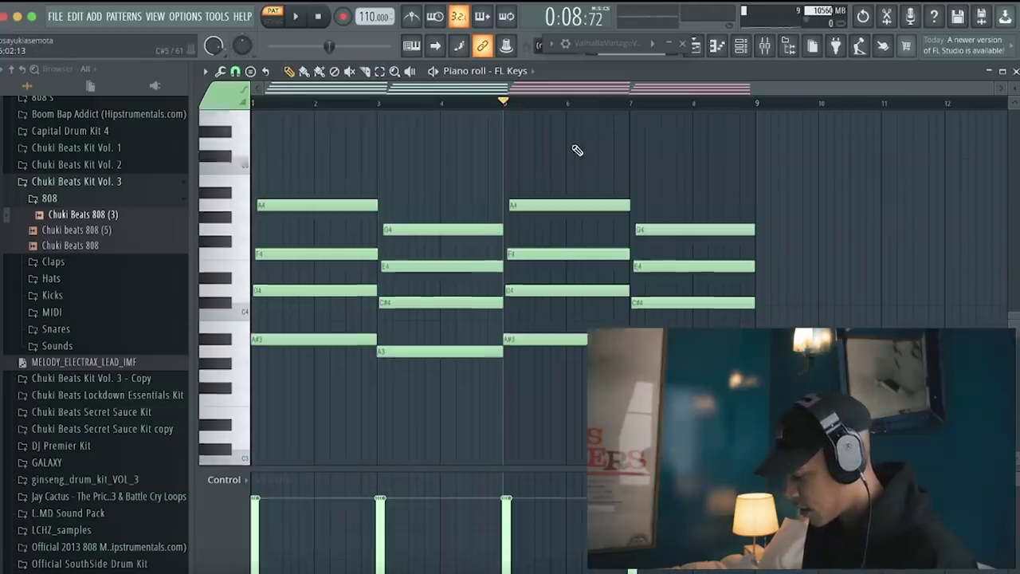
Step: Draw F6, E6, D6 and A5 melody notes above the third chord, extend the D6 to bar 7, and play them back
click(578, 239)
right_click(588, 237)
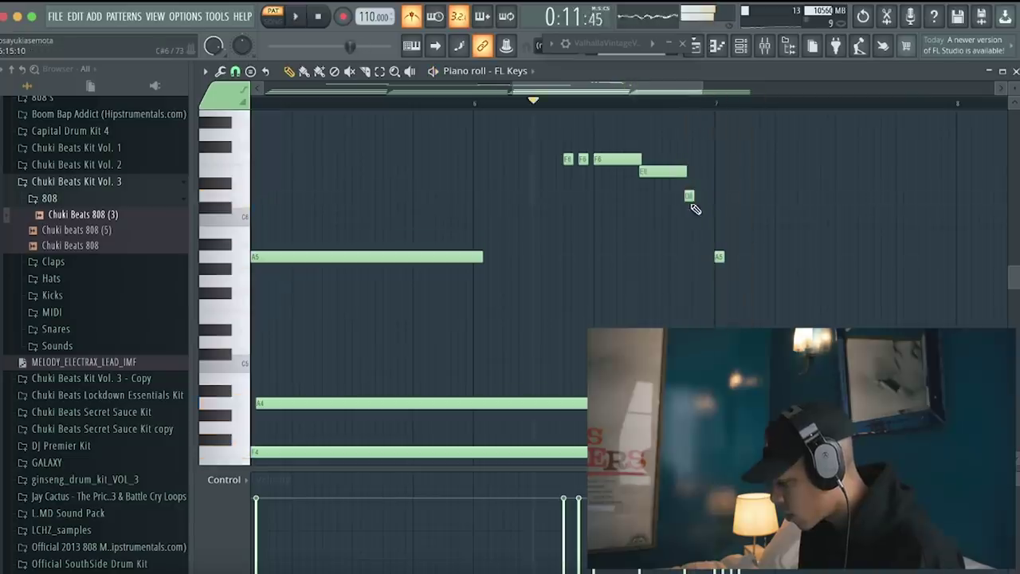
key(space)
drag(693, 196, 717, 197)
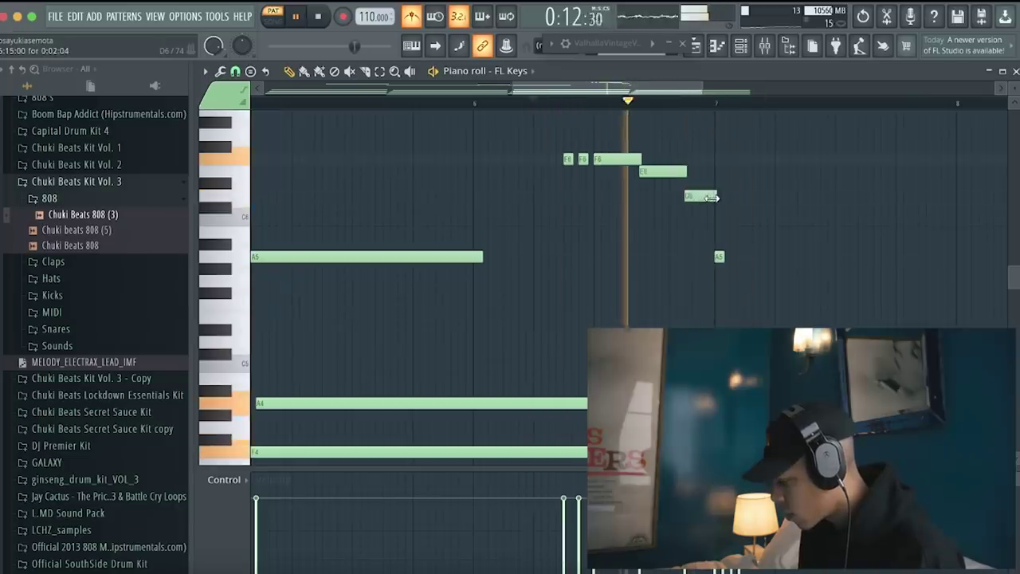
key(space)
key(space)
Step: Extend the melody's A5 note from bar 7 to bar 8 and add a G5 note starting at bar 8
drag(723, 256, 959, 255)
click(951, 293)
key(space)
drag(951, 292, 964, 278)
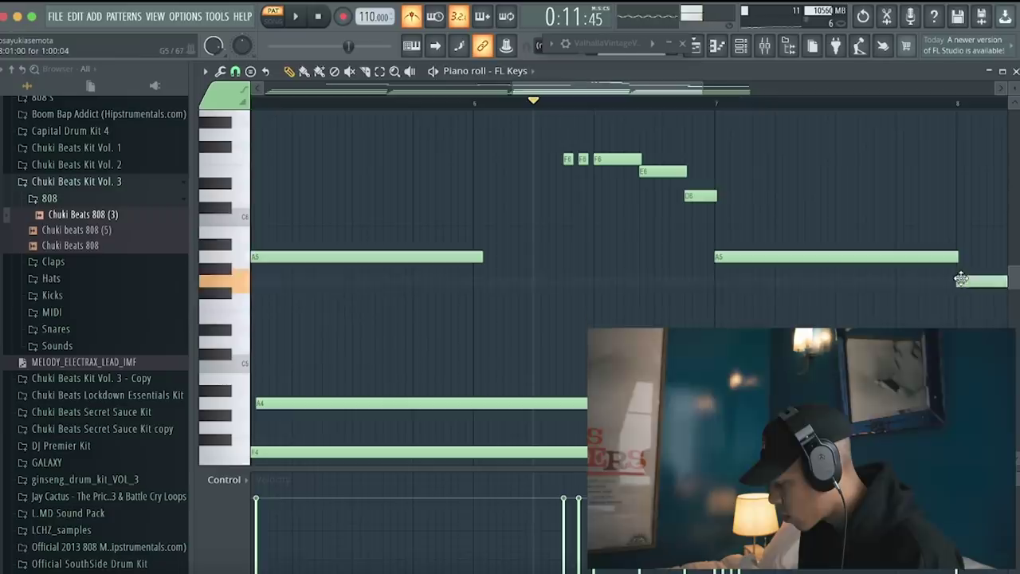
Step: Select all melody notes above the chords and scale their velocity levels, lowering the Offset
scroll(961, 278, down, 5)
drag(731, 368, 239, 88)
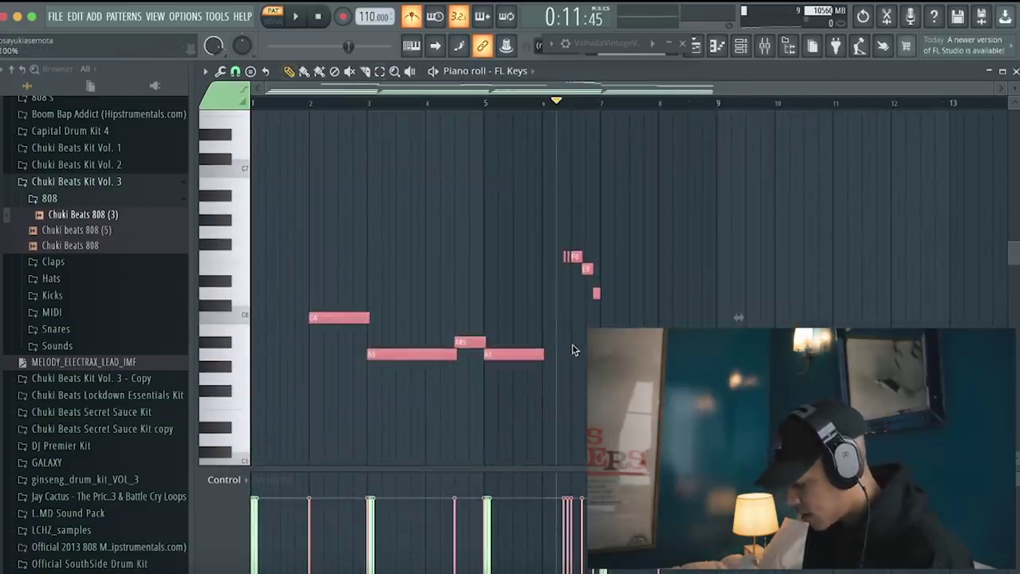
key(alt+x)
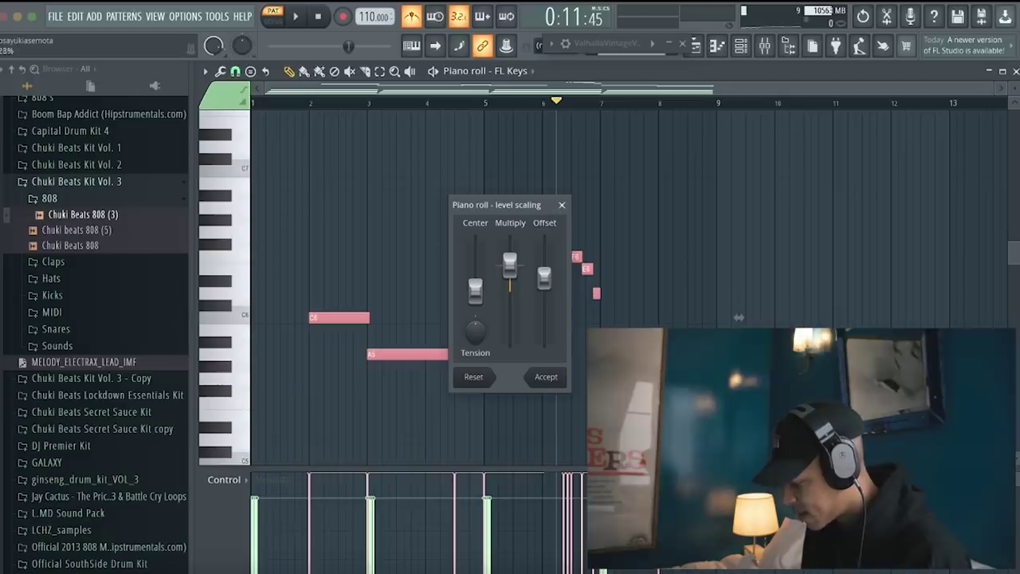
drag(543, 276, 543, 302)
key(space)
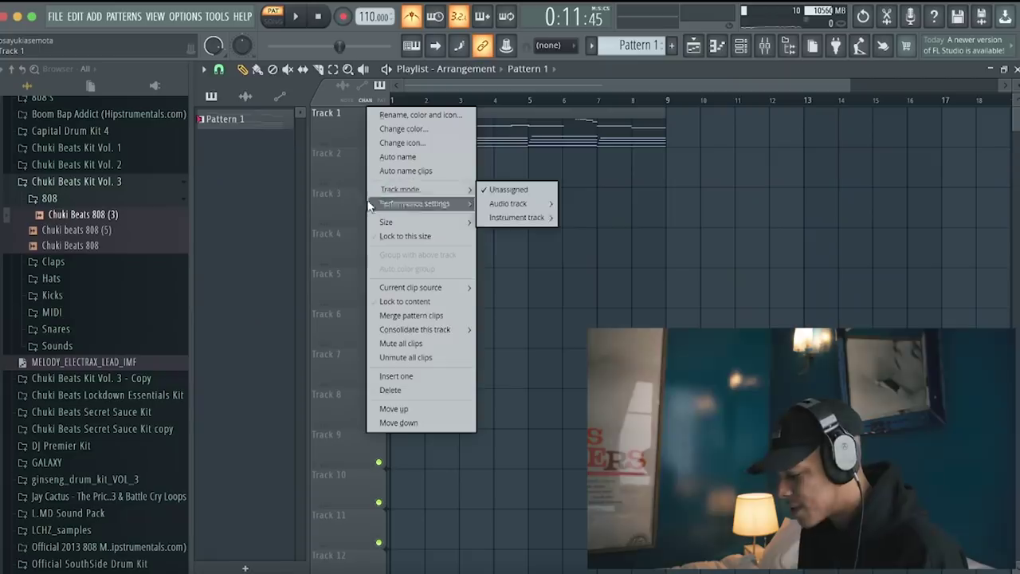
Step: Consolidate Track 1 into an audio clip from the track start
mouse_move(437, 329)
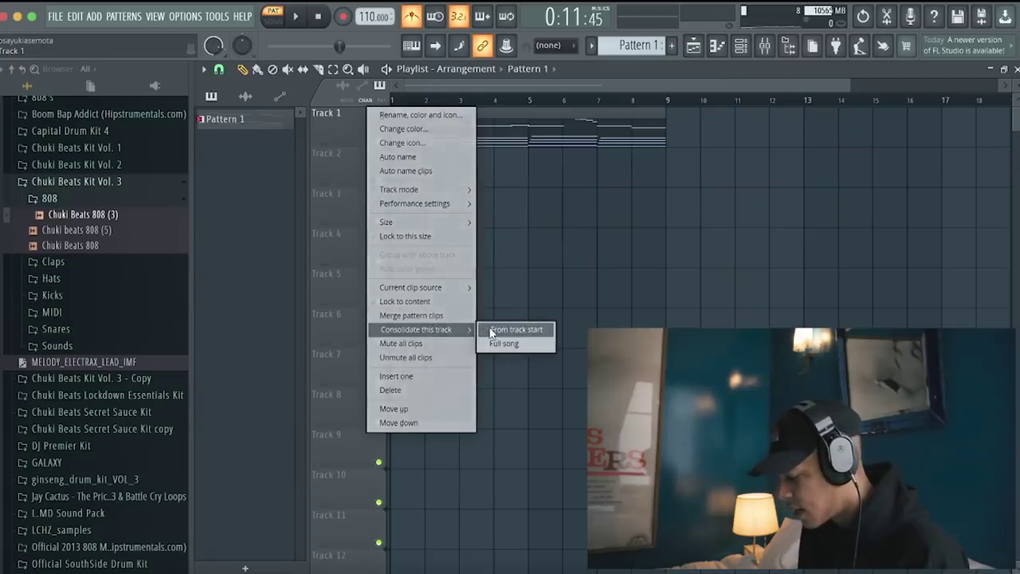
click(510, 329)
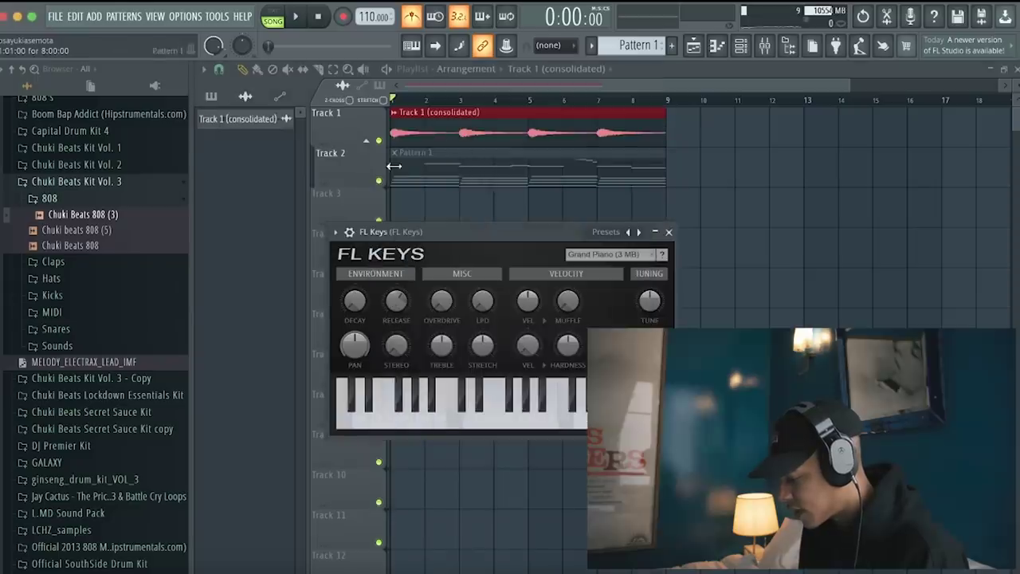
Step: Load the consolidated Track 1 audio clip into Edison for editing
double_click(422, 132)
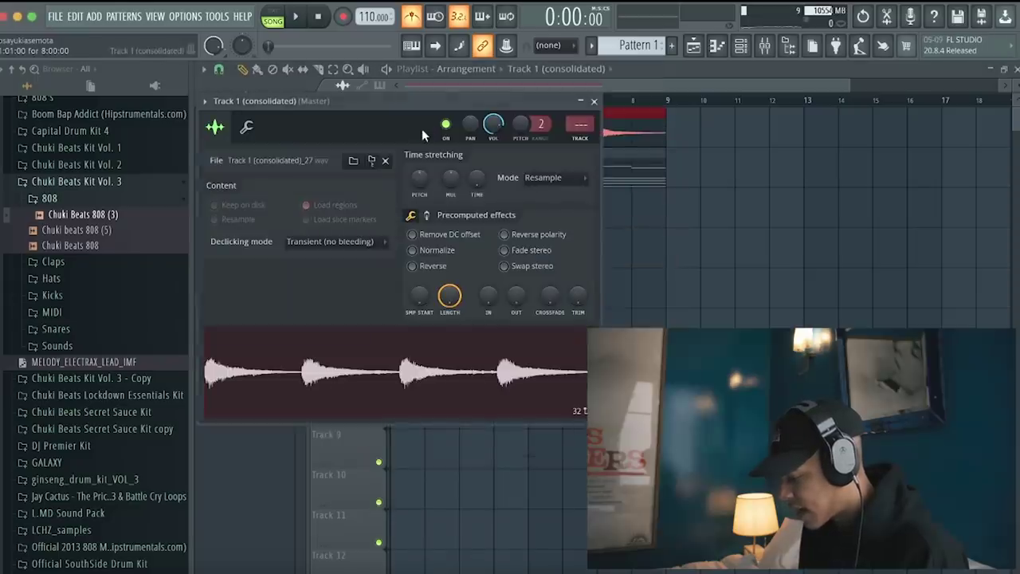
right_click(338, 349)
click(399, 400)
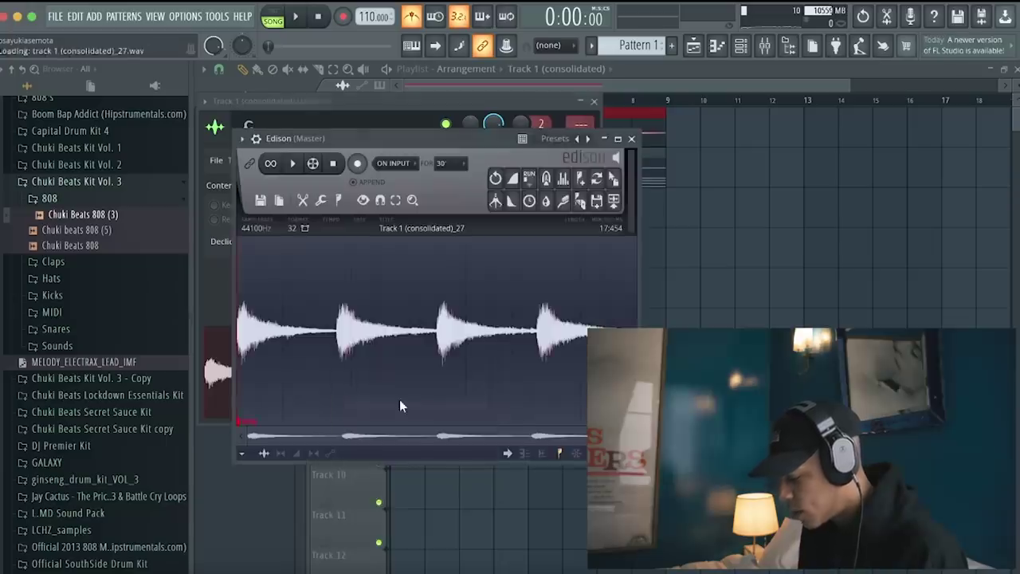
Step: Resample the clip to a sample rate of 1000 Hz in its sample properties
click(264, 230)
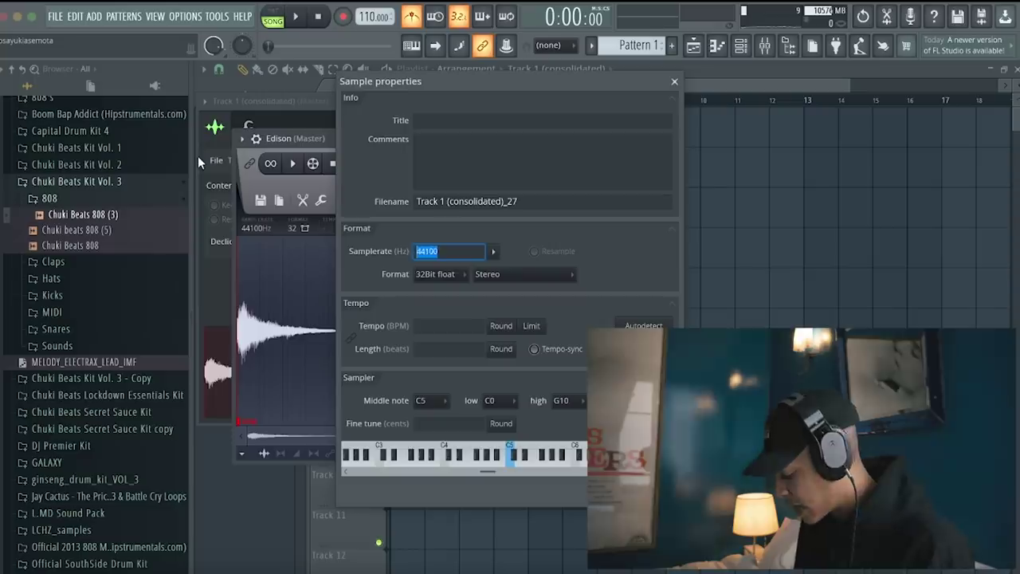
text(0)
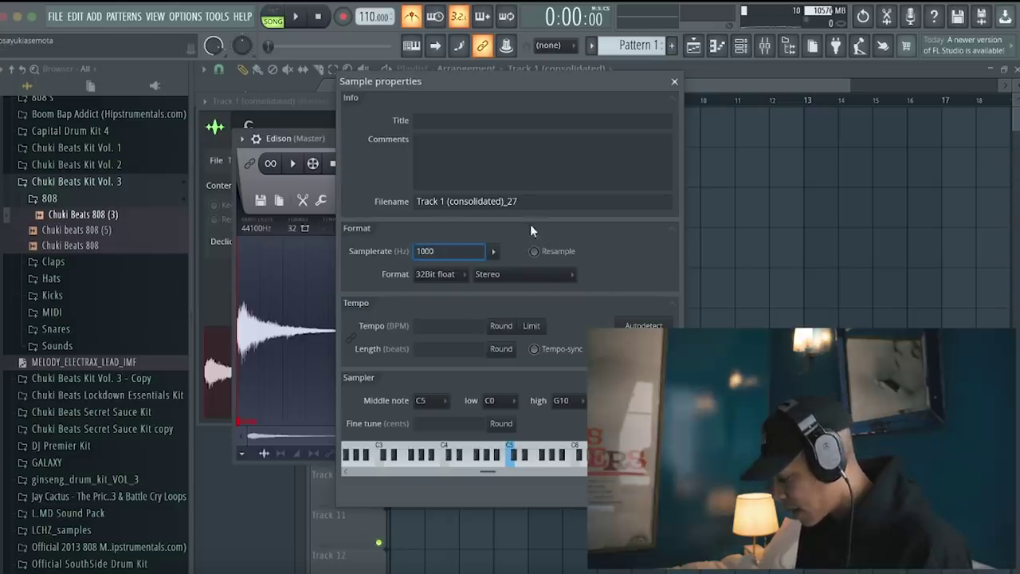
key(Return)
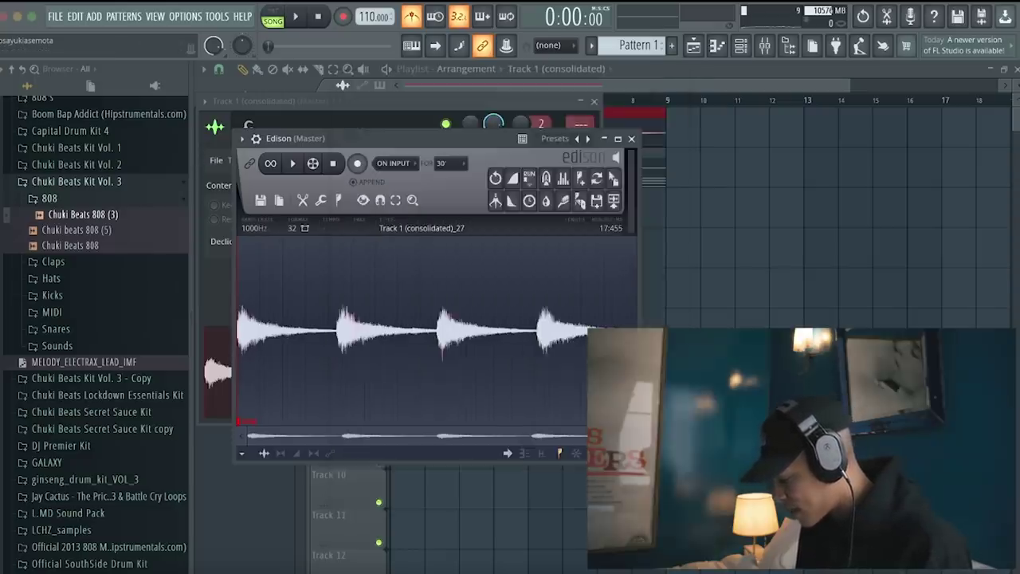
Step: Place the resampled audio at bar 1 of Track 3 and audition it with Track 1 muted and the metronome off
drag(621, 185, 394, 195)
click(380, 140)
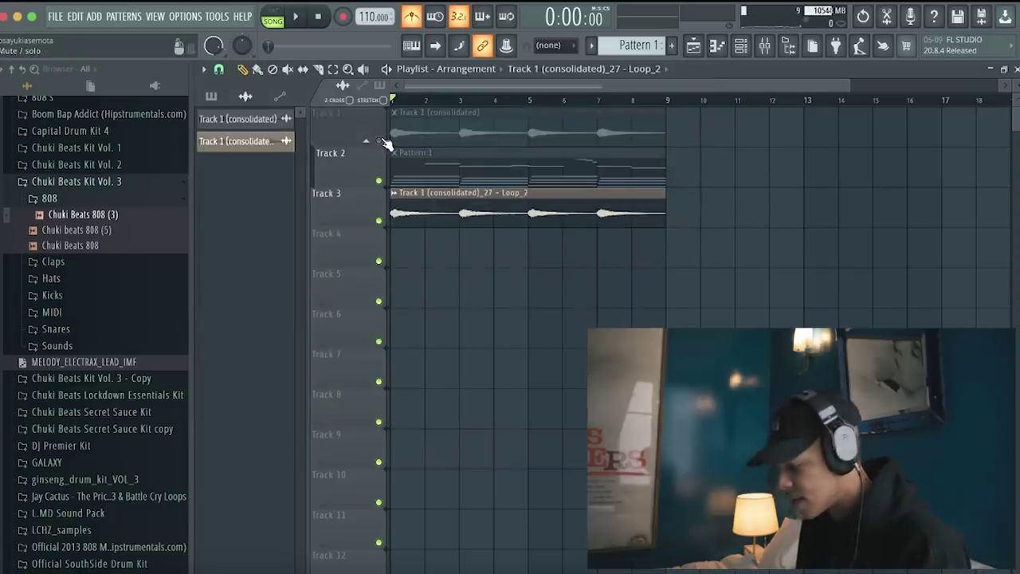
key(space)
click(415, 17)
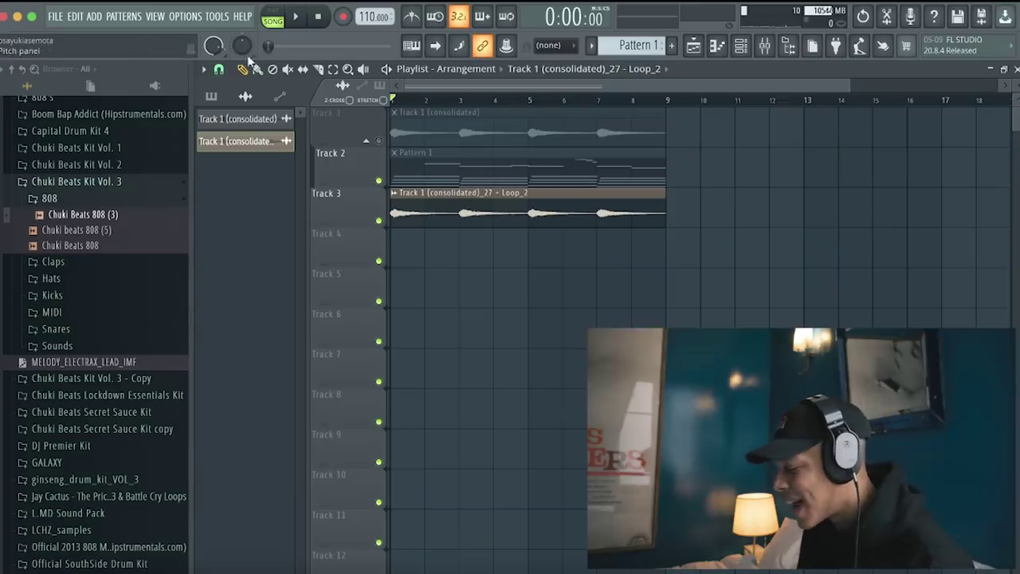
Step: Add an Arcade instrument channel and close the FL Keys #2 window
click(94, 17)
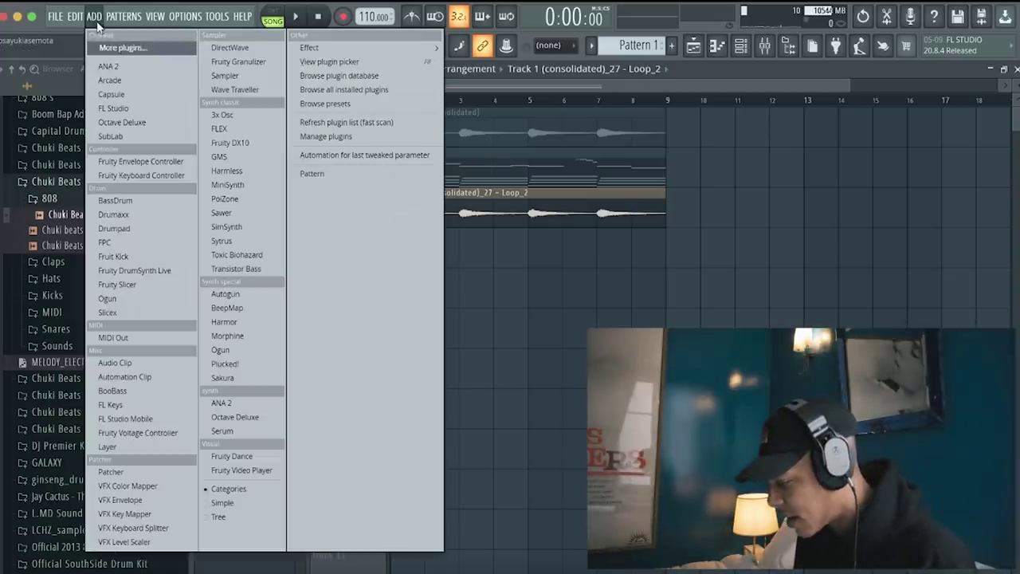
click(122, 81)
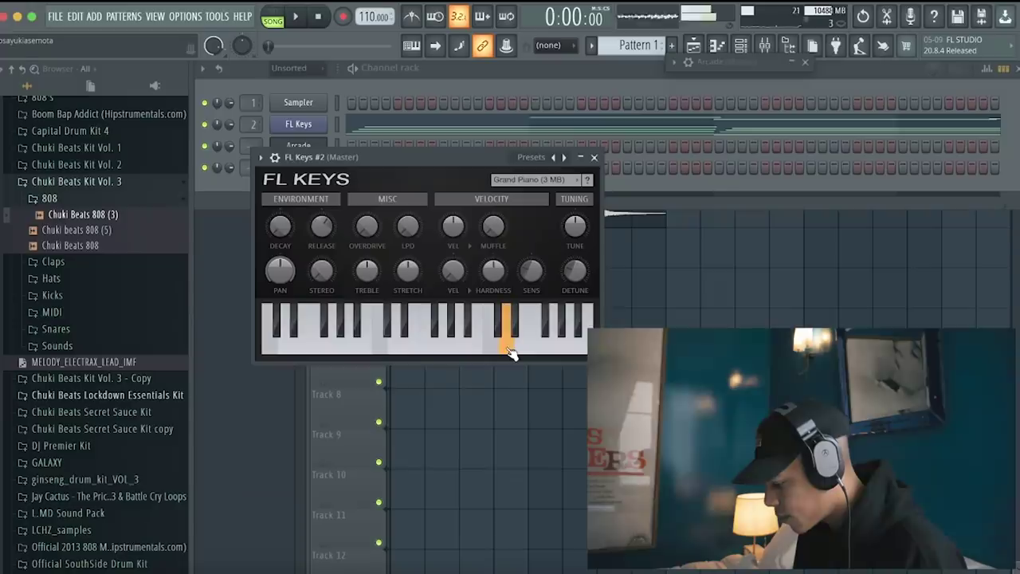
click(593, 159)
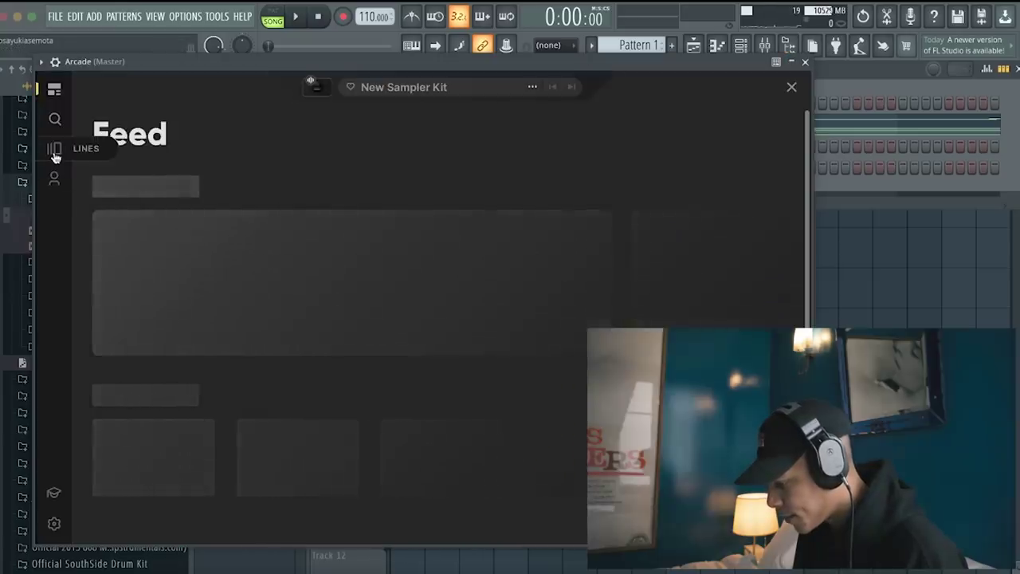
Step: Browse Arcade's Lines and load Stay Tonight from the Hooked line, auditioning it against the song
click(54, 153)
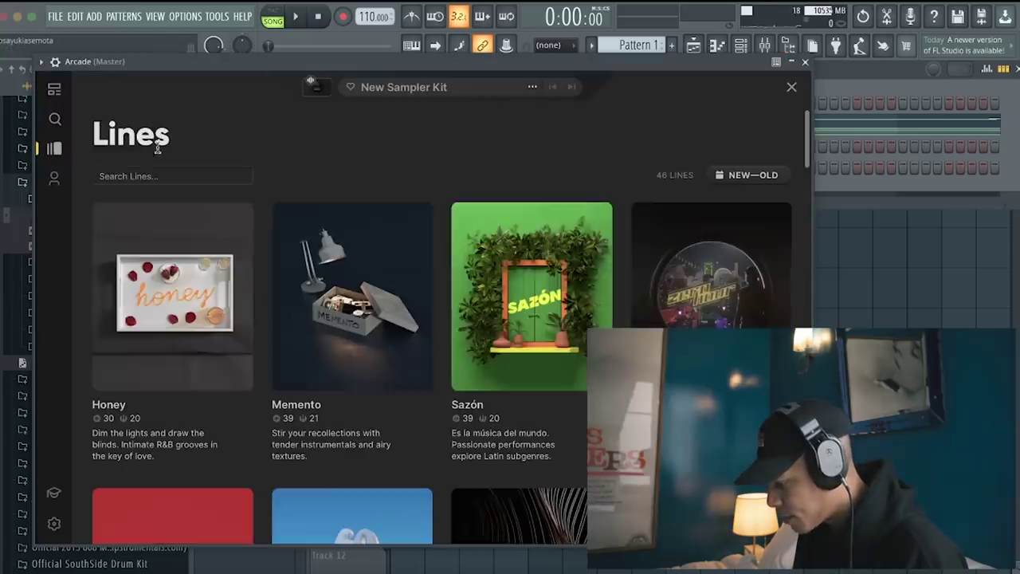
scroll(451, 442, down, 15)
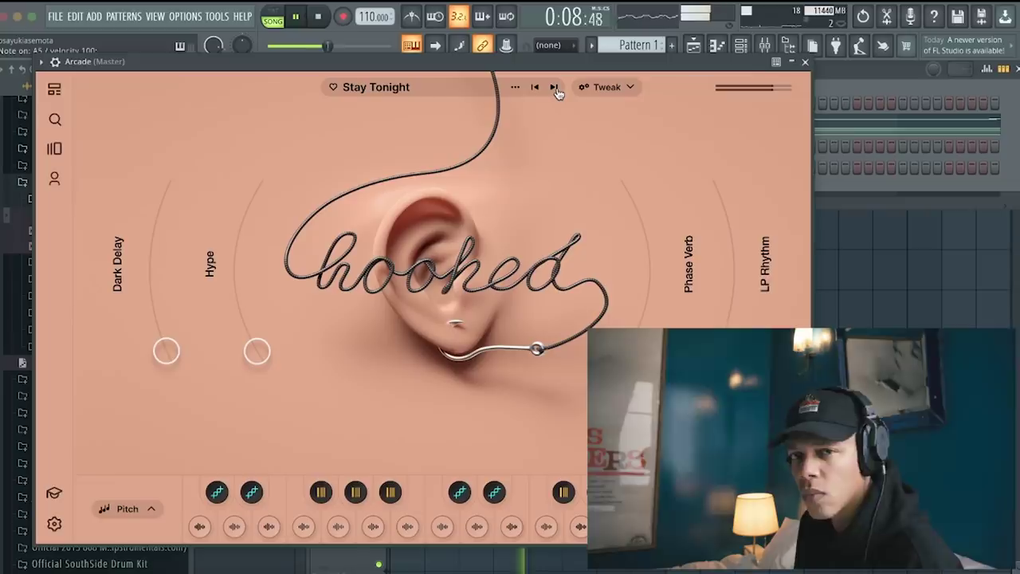
key(space)
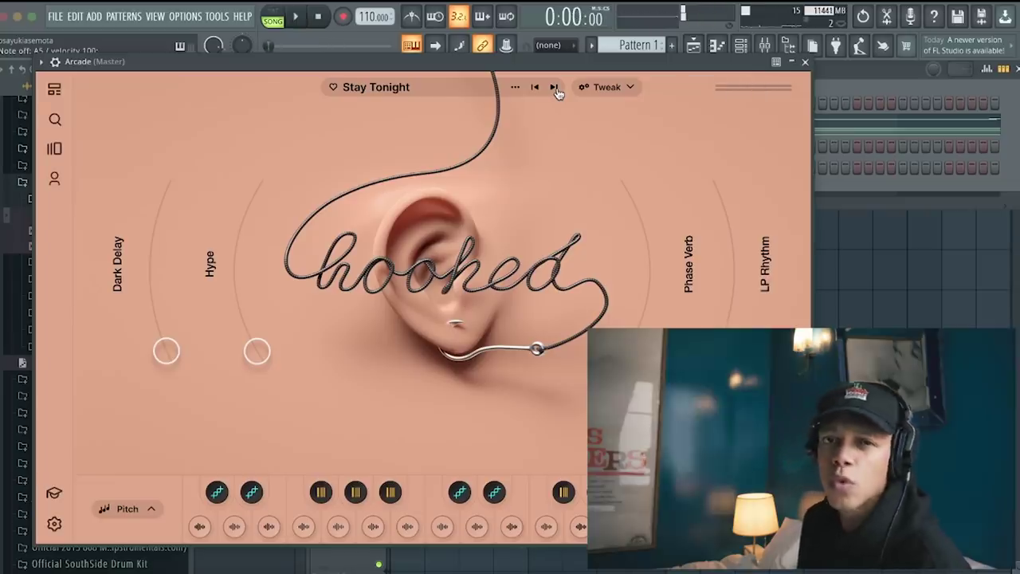
click(805, 63)
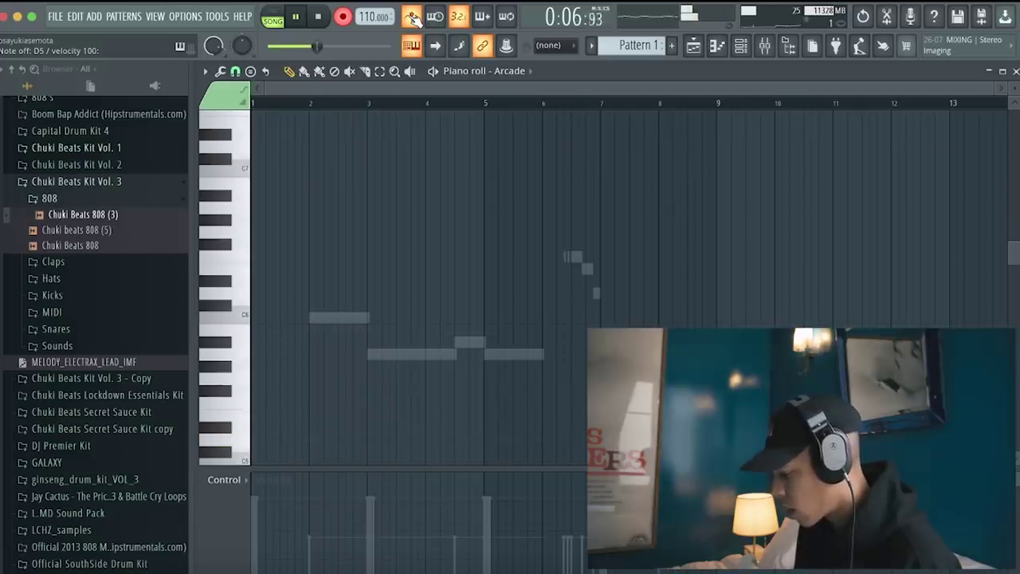
Step: Duplicate the first four bars of Arcade notes into bars 5 to 8 and trim the last note to end at bar 9
key(space)
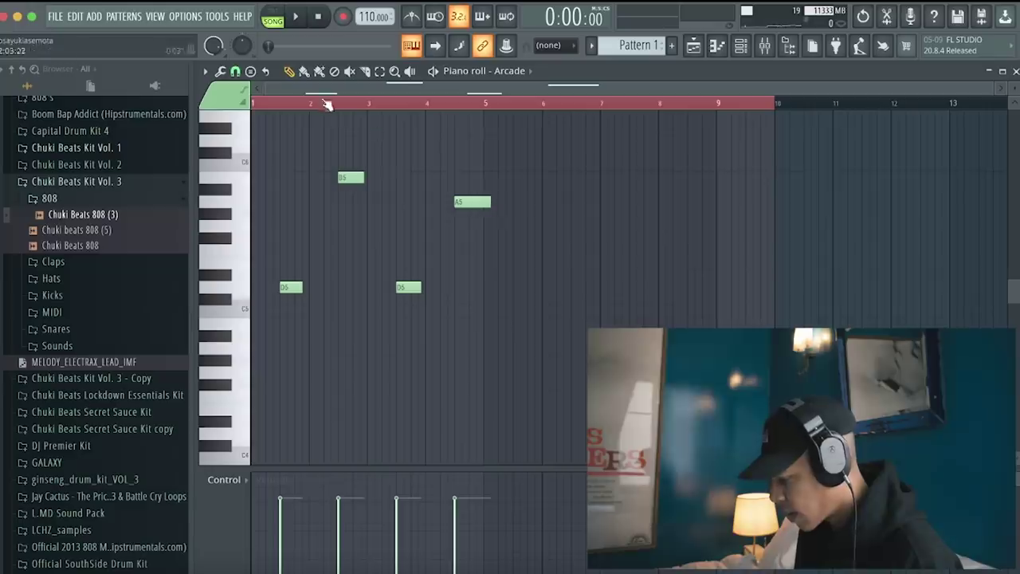
click(236, 71)
click(261, 295)
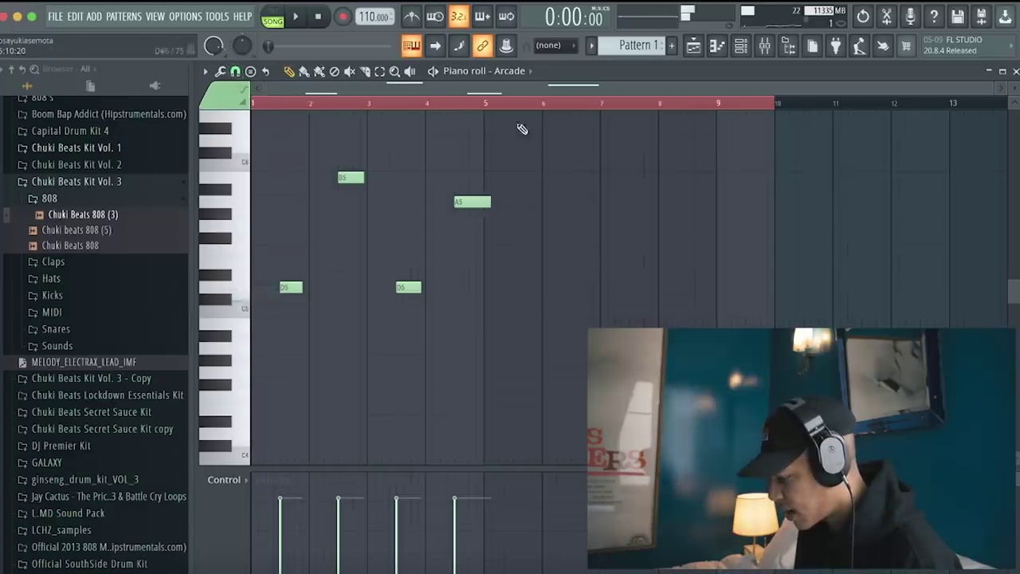
drag(486, 103, 132, 93)
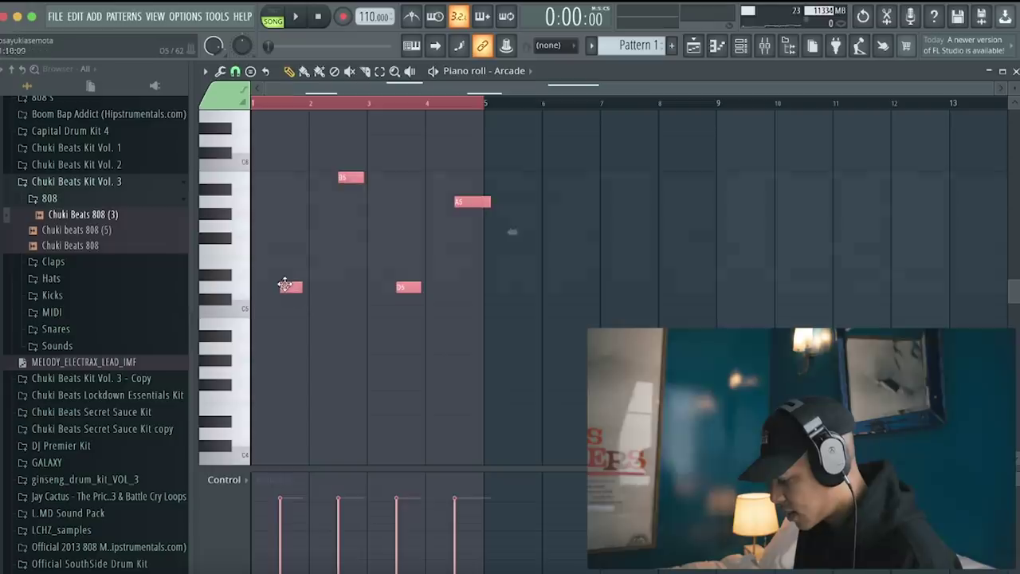
key(ctrl+b)
ctrl+click(424, 103)
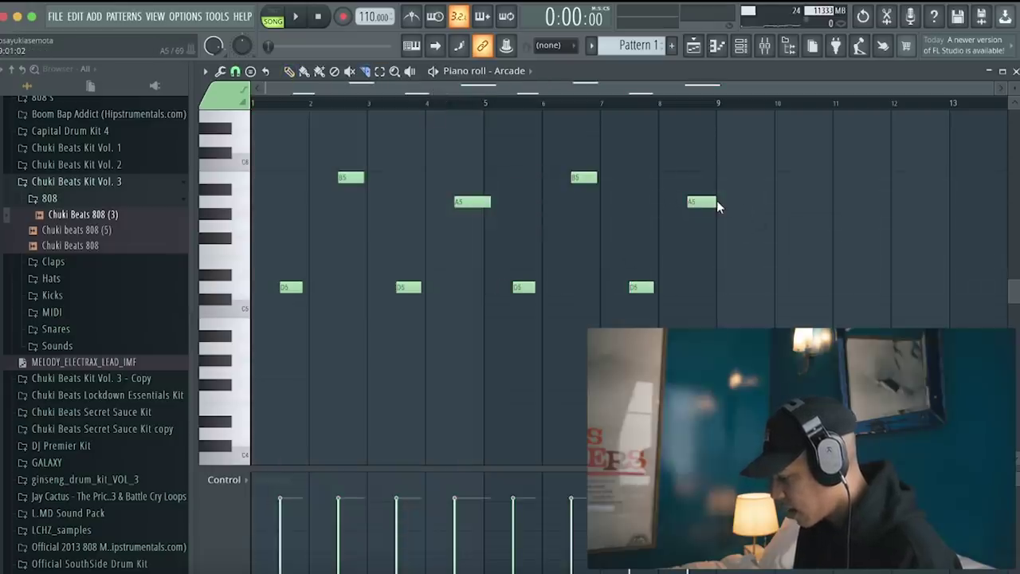
Step: Move the Pattern 1 clip to the start of Track 4 and consolidate the track to a 24-bit WAV
click(694, 46)
scroll(470, 155, up, 5)
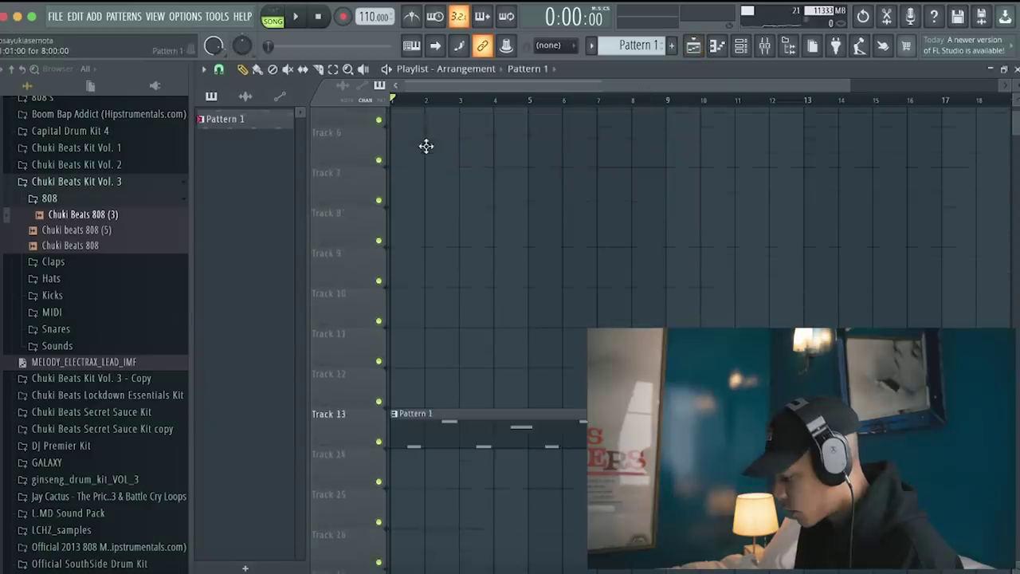
drag(399, 439, 432, 253)
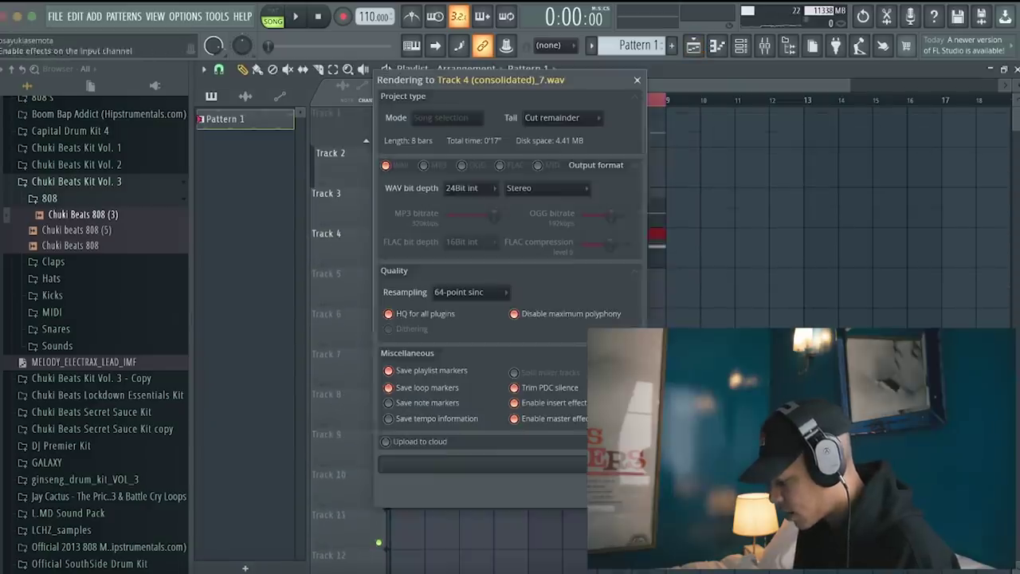
key(Return)
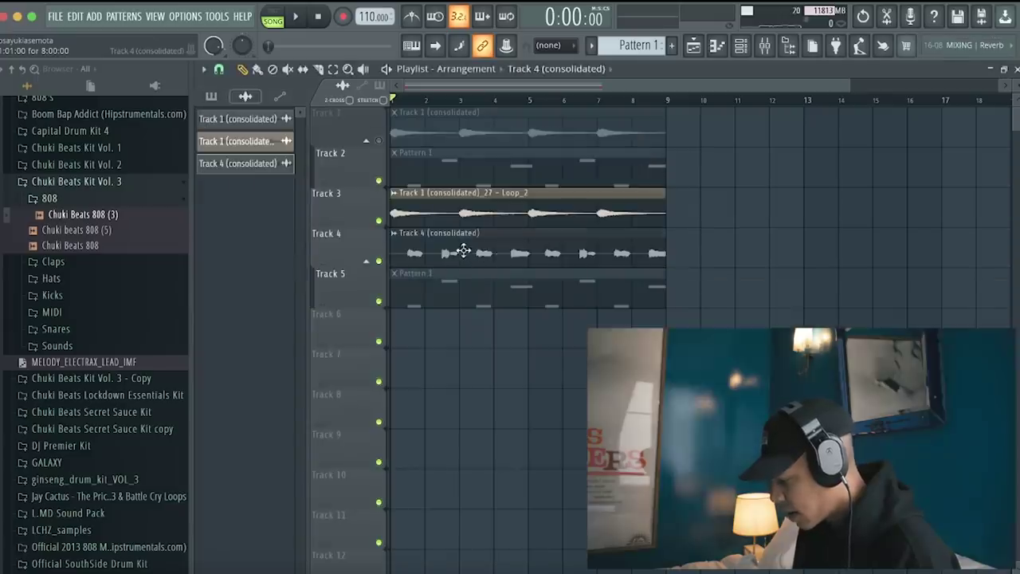
Step: Load the consolidated Track 4 audio into Edison and resample it to 1000 Hz
double_click(463, 252)
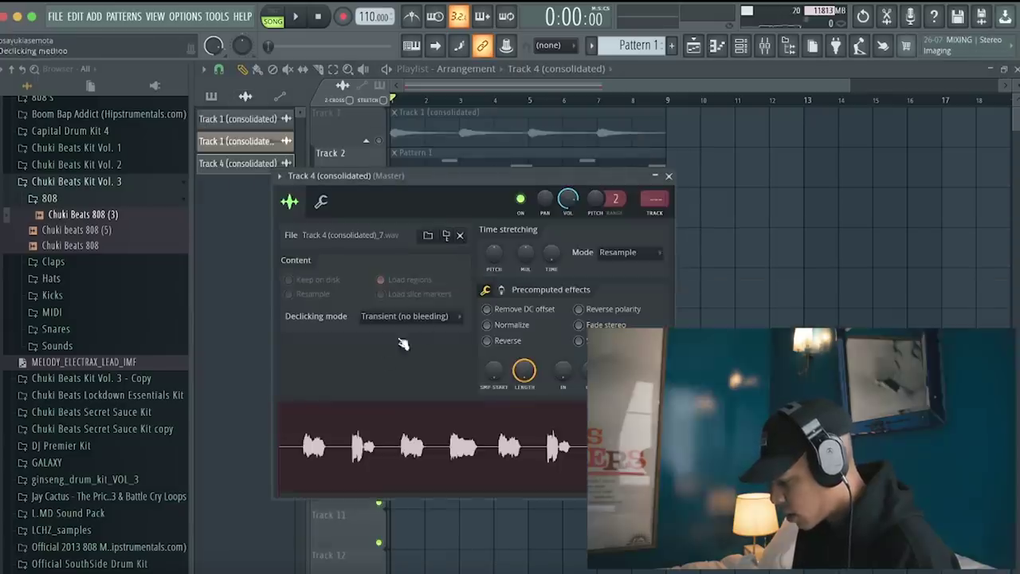
right_click(362, 431)
click(397, 404)
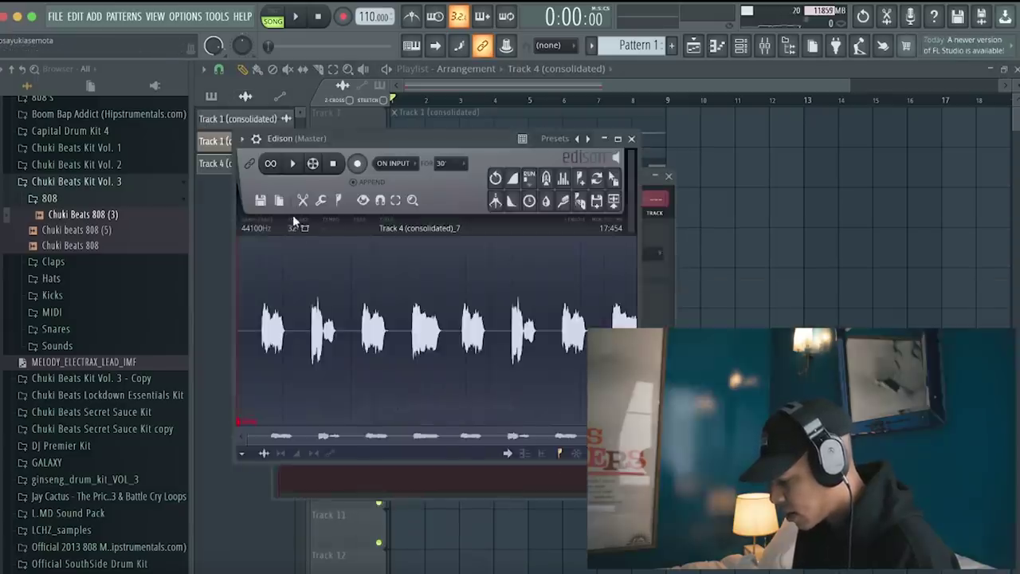
click(248, 229)
text(1000)
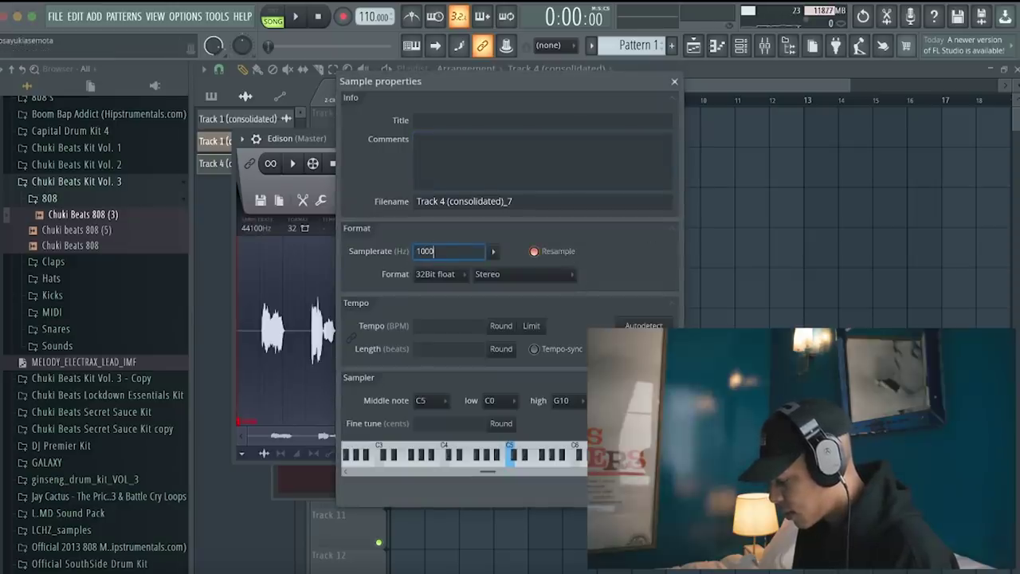
key(Return)
Step: Replace the Track 4 clip with the resampled audio and delete the muted Pattern 1 clip from Track 5
drag(619, 196, 487, 255)
right_click(603, 239)
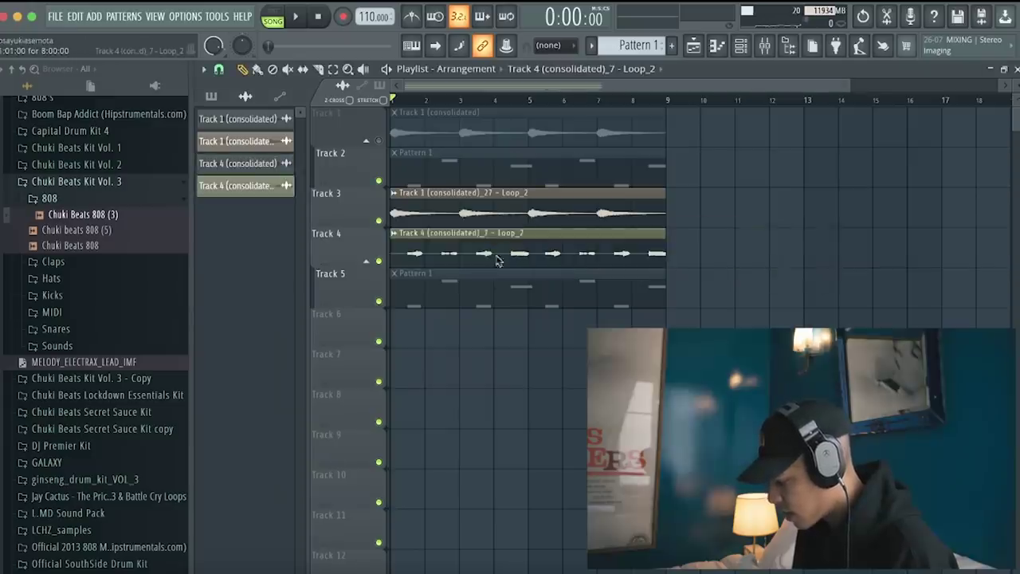
right_click(518, 301)
key(space)
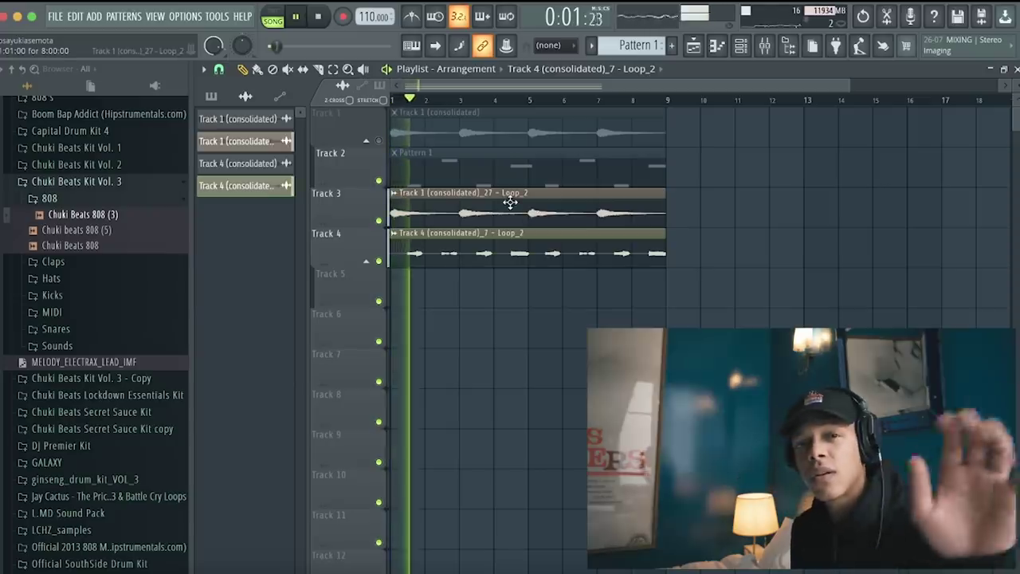
Step: Route the resampled Track 4 clip to mixer insert 3 and add ValhallaVintageVerb to it
double_click(518, 251)
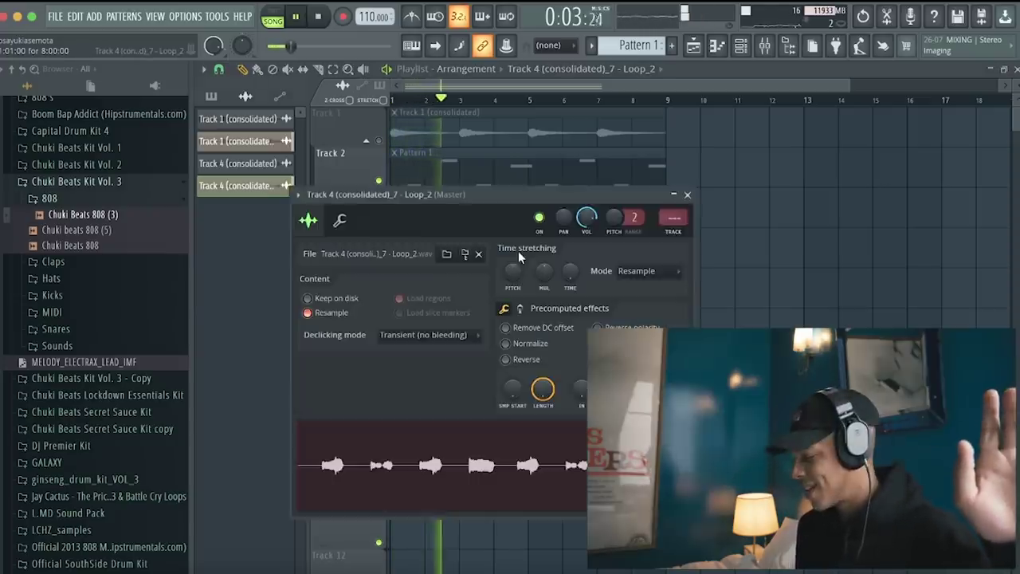
click(678, 233)
click(872, 248)
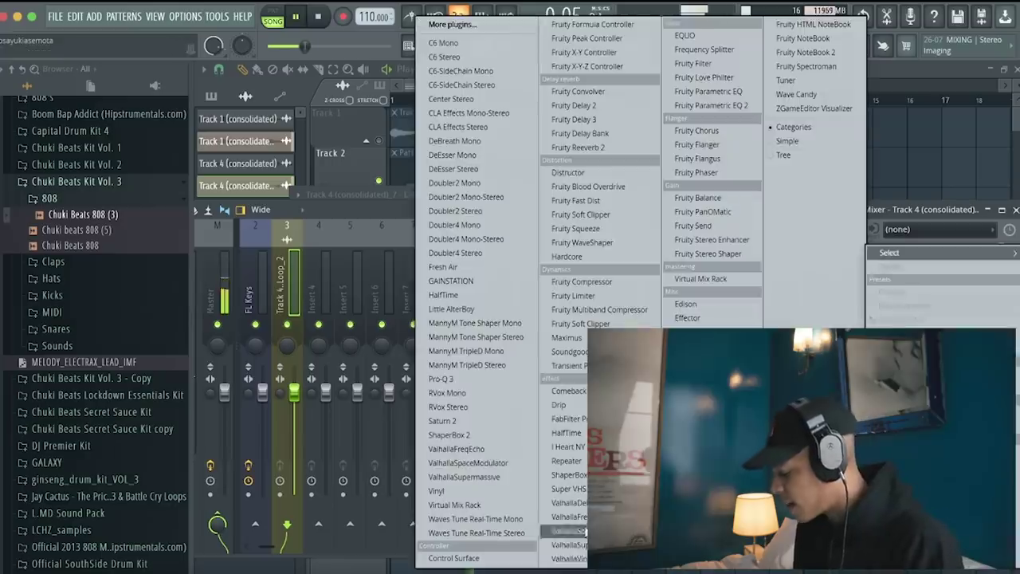
click(561, 558)
Step: Set the ValhallaVintageVerb decay to 2.58 s and reduce its mix to below 48.8%
drag(146, 228, 146, 274)
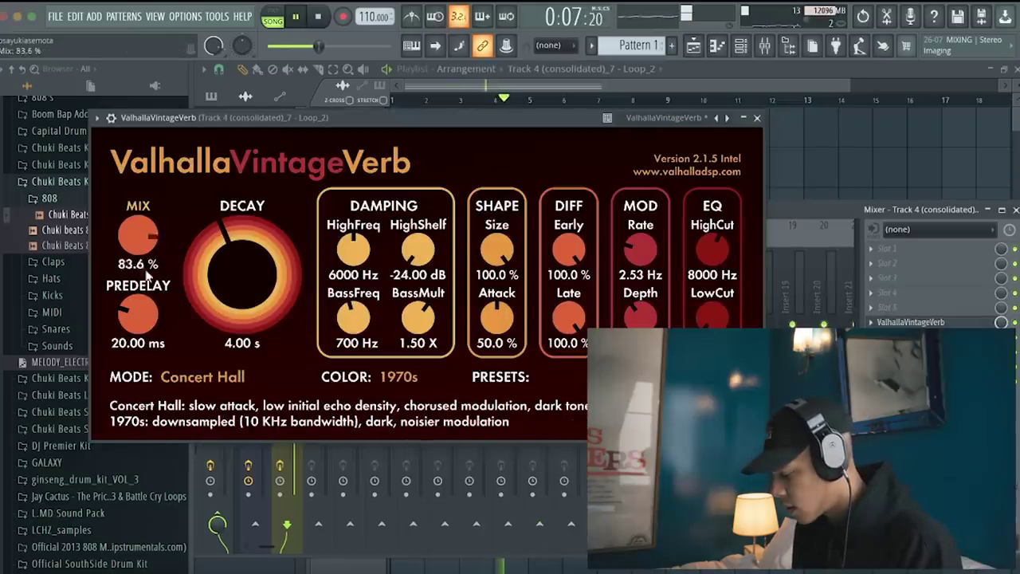
drag(156, 325, 157, 329)
drag(249, 284, 249, 292)
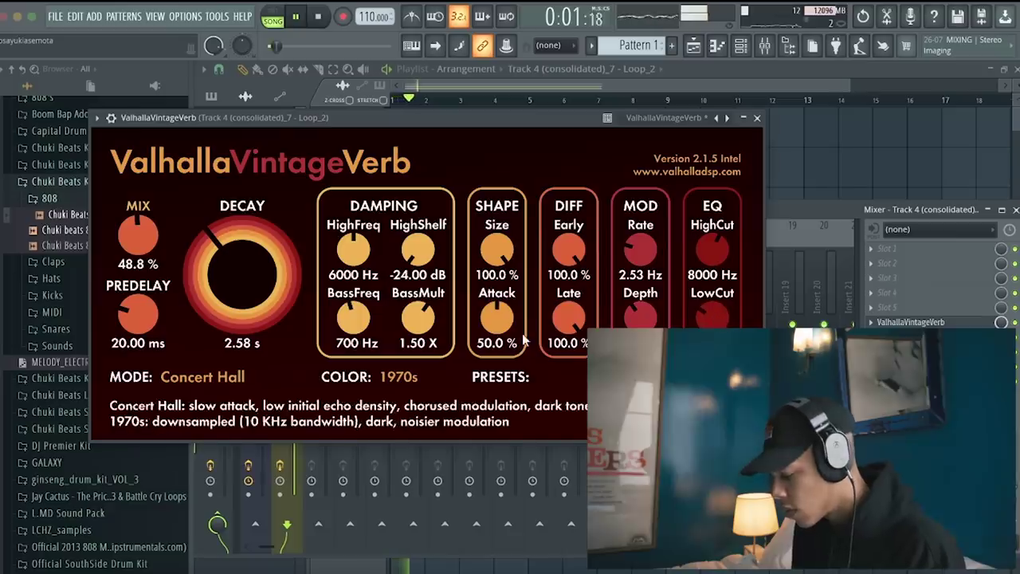
drag(137, 230, 137, 249)
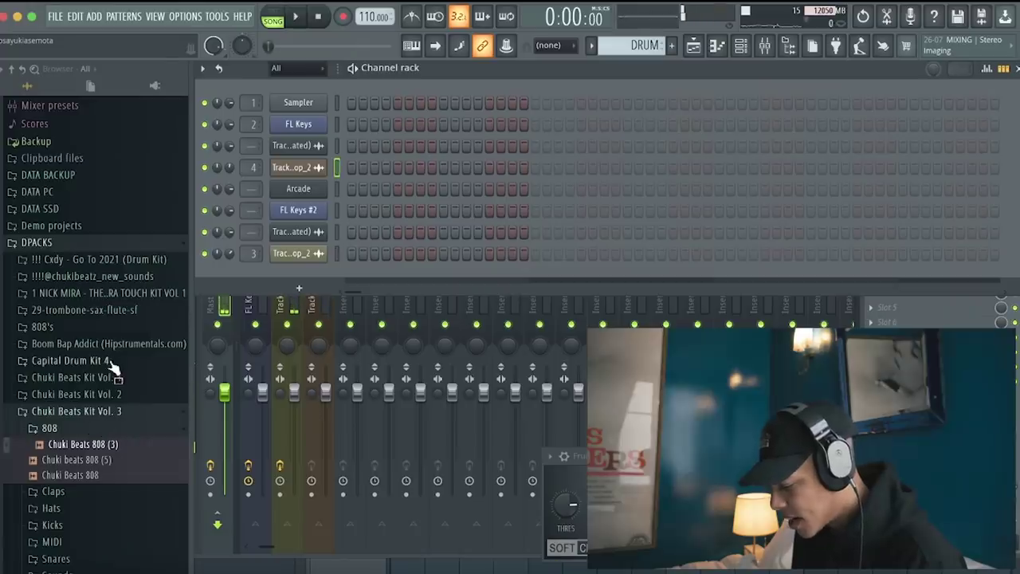
Step: Add CDK4 - Wavy Loop 101 BPM from Capital Drum Kit 4's Perc Loops to the playlist at 13% channel volume
click(110, 360)
click(102, 427)
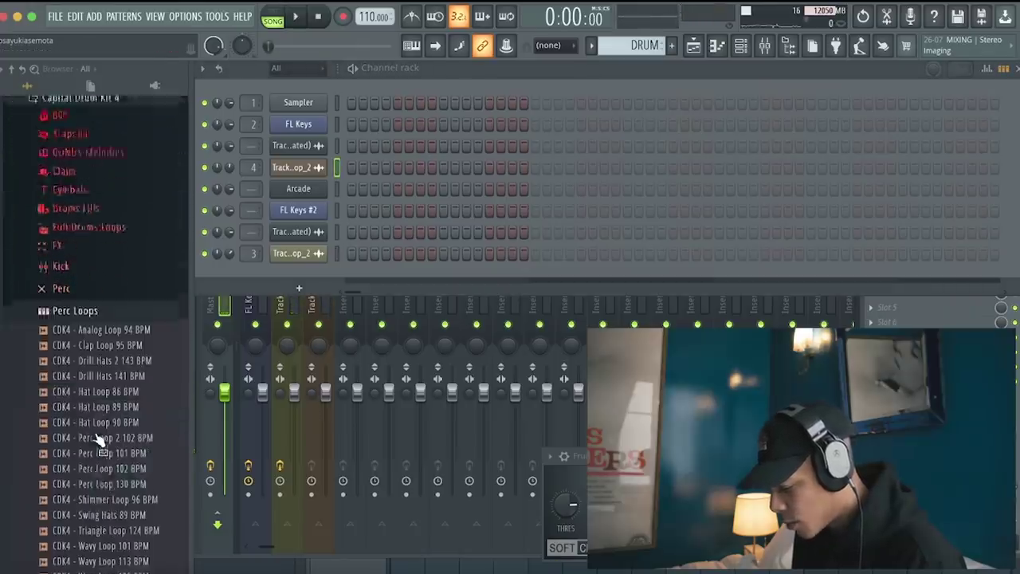
click(693, 47)
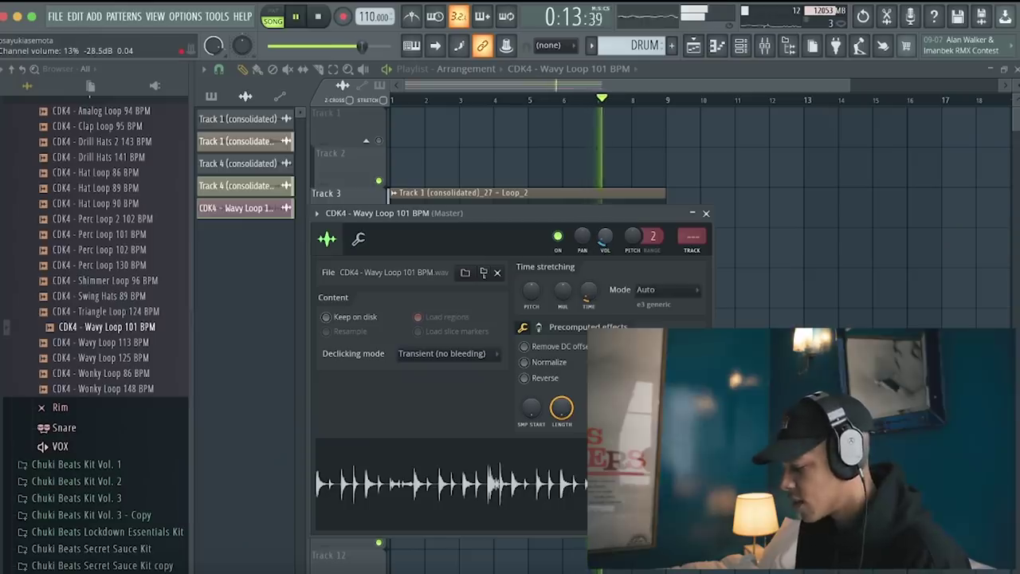
Step: Route the Wavy Loop to mixer insert 5 and add the Vinyl effect set to 1930 with 0% dust
click(693, 251)
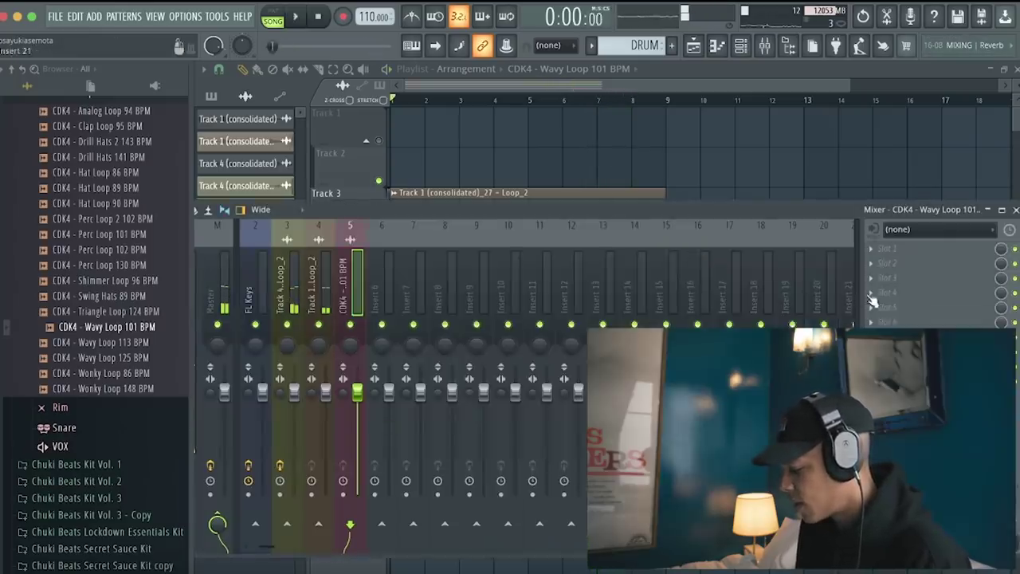
click(875, 300)
click(488, 492)
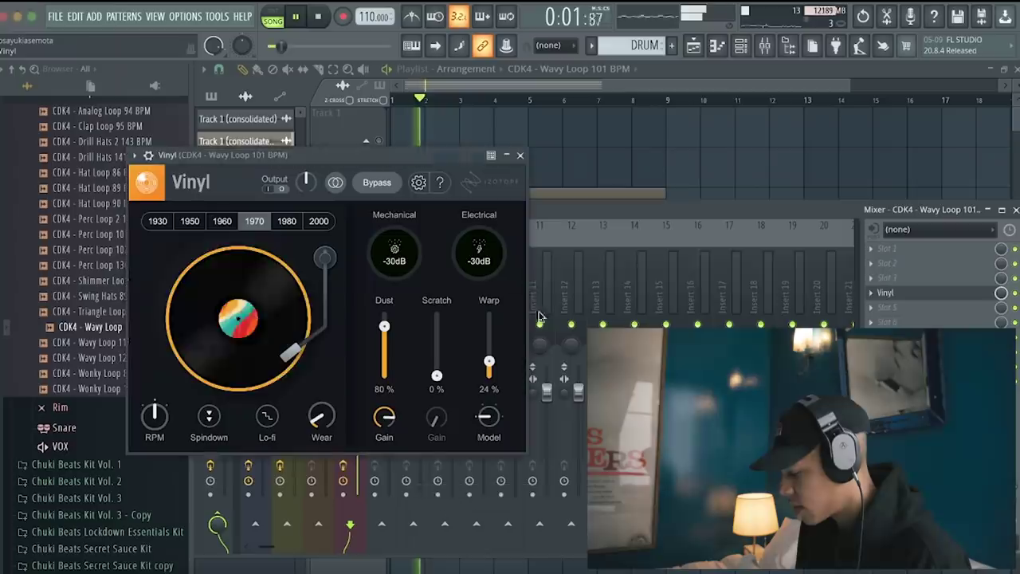
click(158, 222)
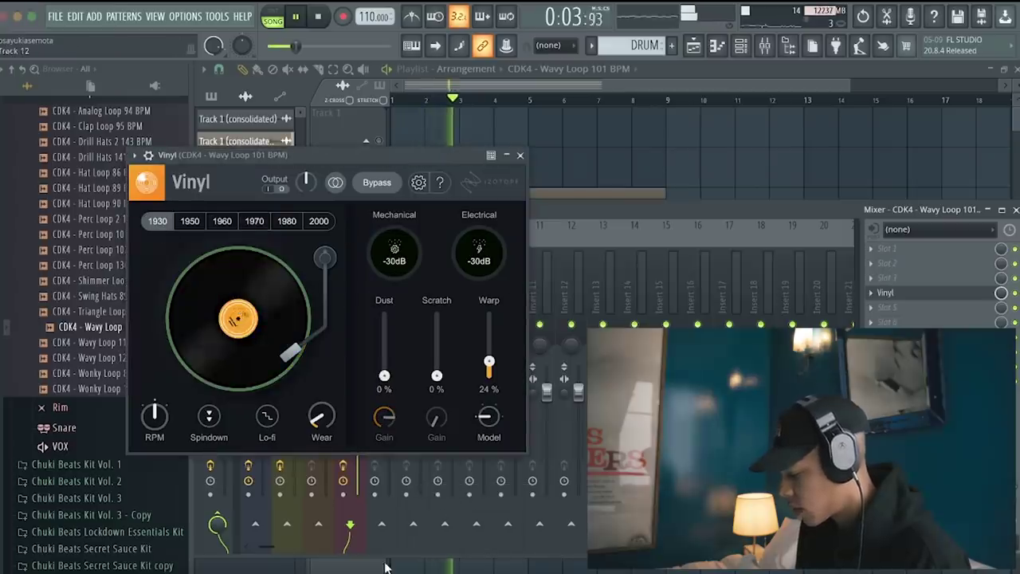
click(521, 155)
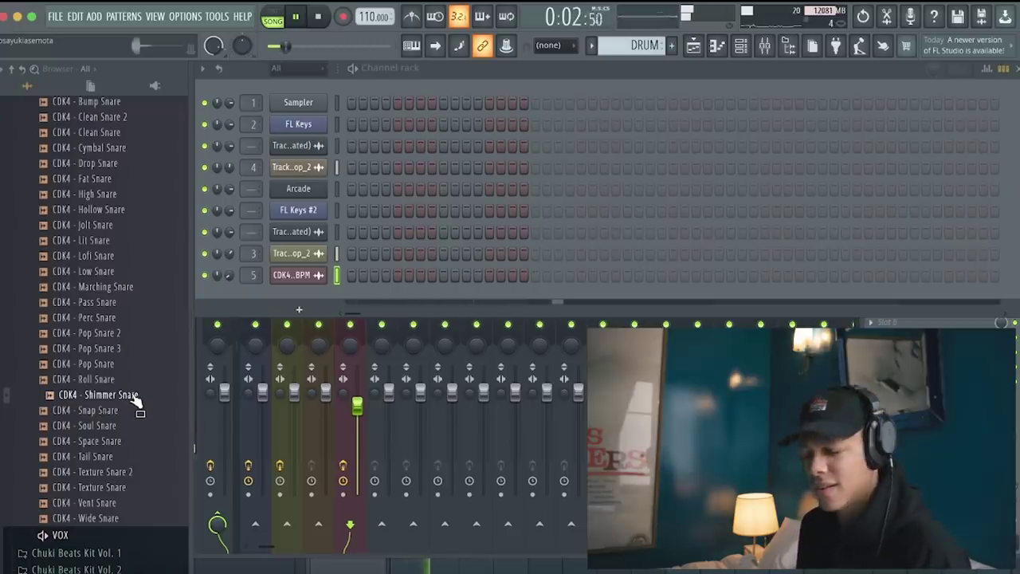
Step: Add CDK4 - Shimmer Snare as a channel with a four-bar pattern and duplicate its notes into bars 5 to 8
drag(121, 408, 363, 284)
key(space)
right_click(315, 294)
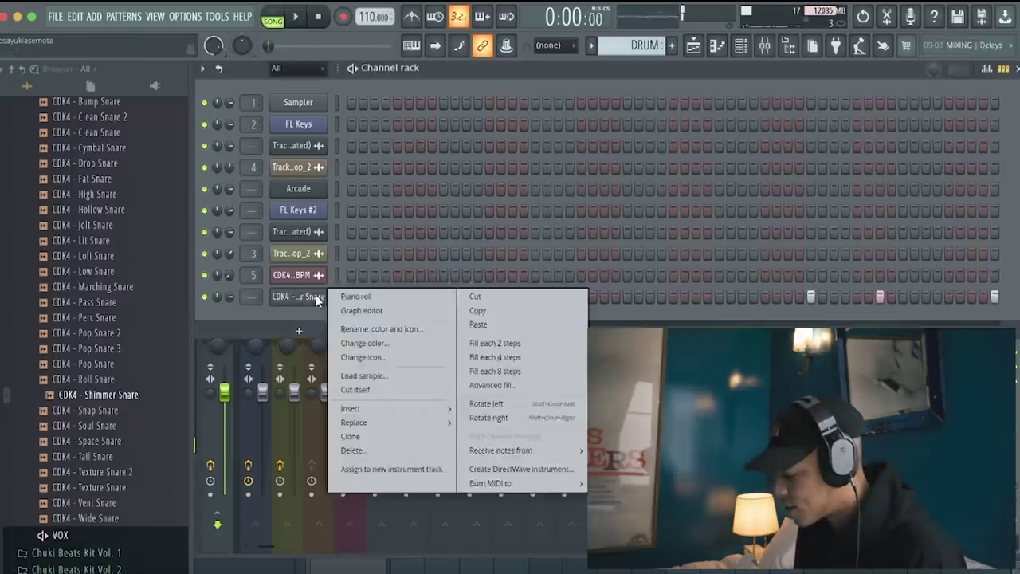
click(357, 294)
drag(632, 106, 236, 113)
key(ctrl+b)
ctrl+click(584, 101)
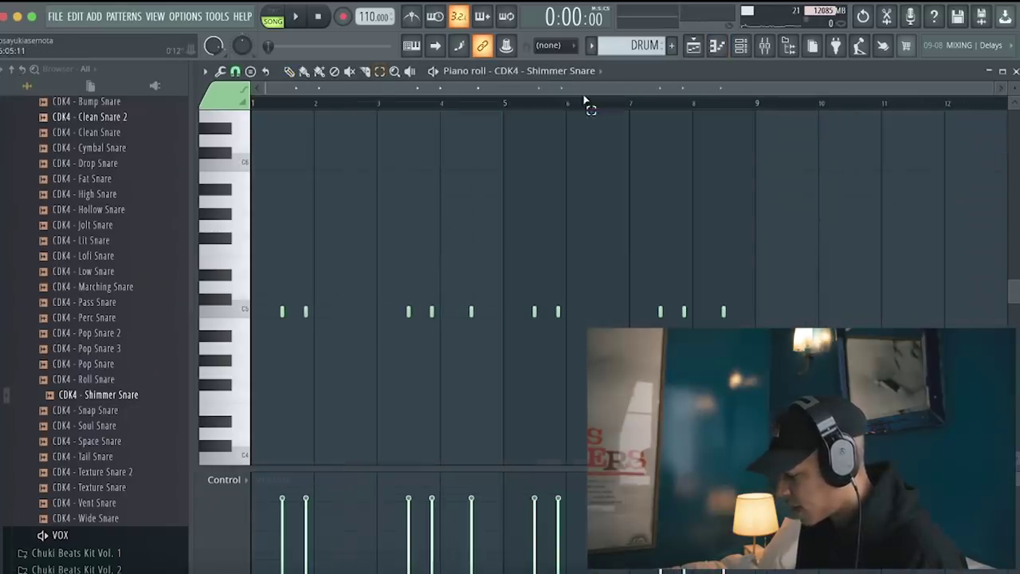
Step: Add CDK4 - Click on mixer insert 6 with ValhallaVintageVerb at 25.3% mix and 2.86 s decay
click(740, 47)
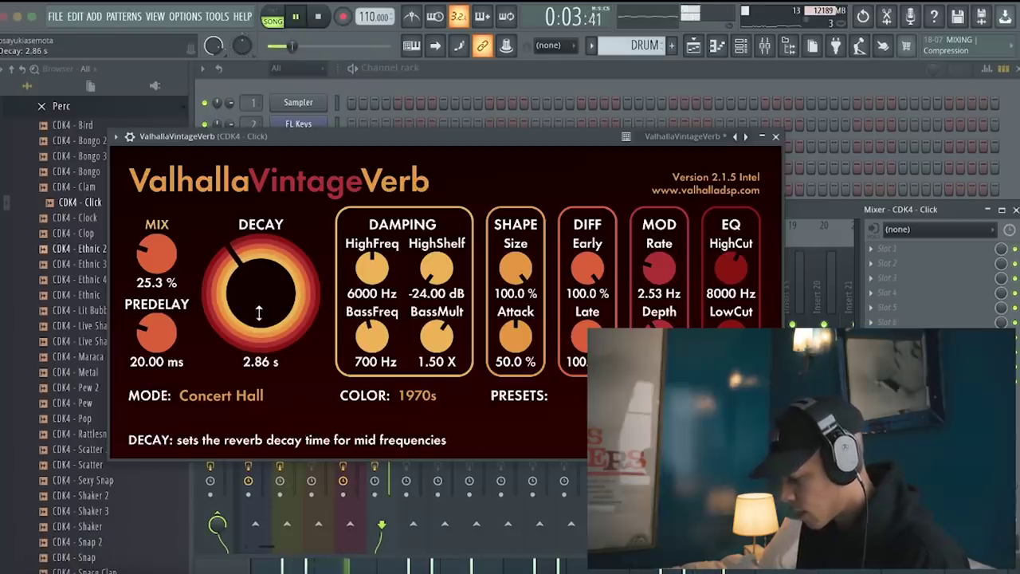
click(775, 137)
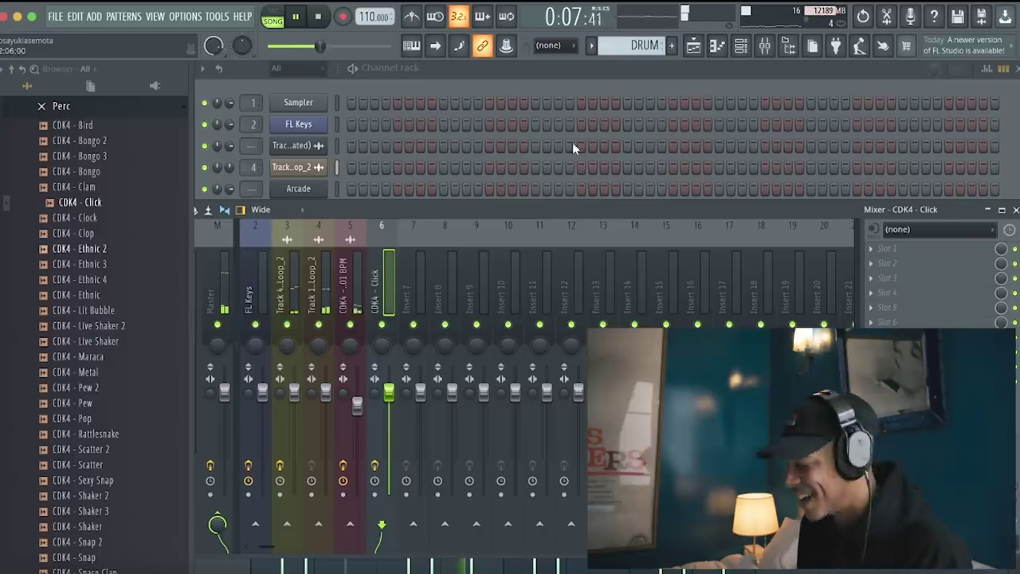
click(509, 84)
Step: Add CDK4 - Basic Kick from Capital Drum Kit 4 to the drum pattern and boost its gain to 4%
scroll(130, 235, up, 4)
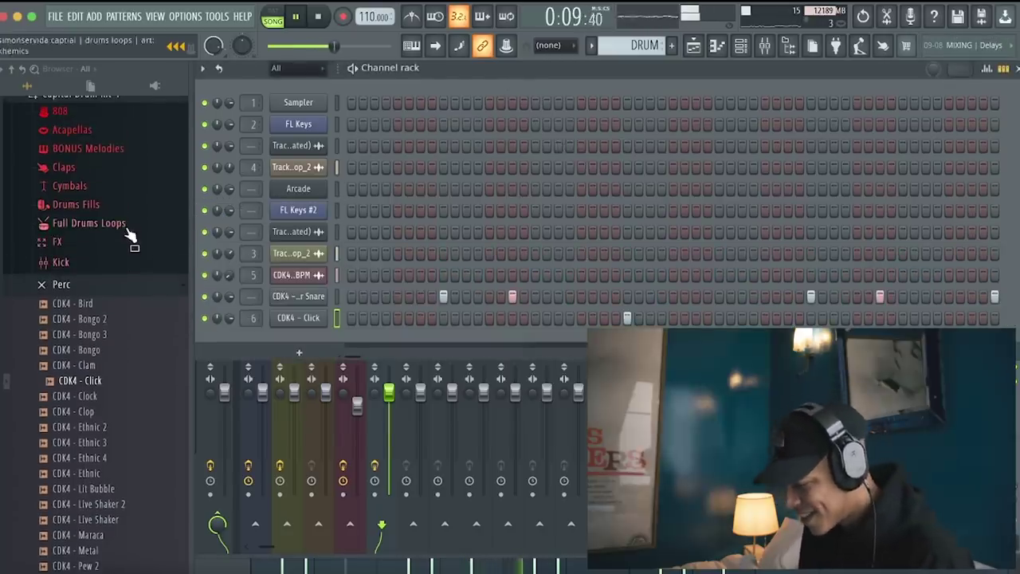
click(96, 285)
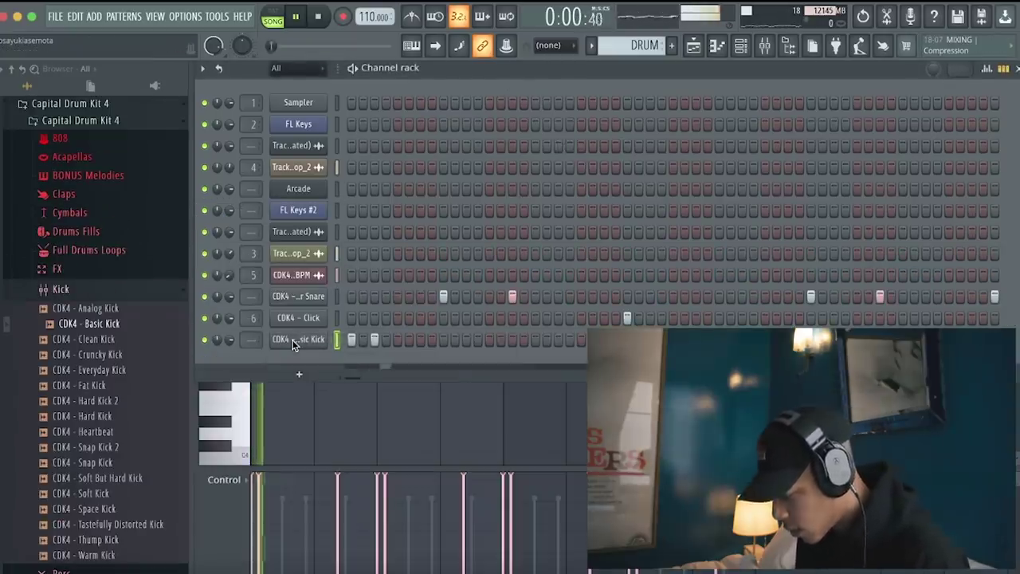
click(284, 341)
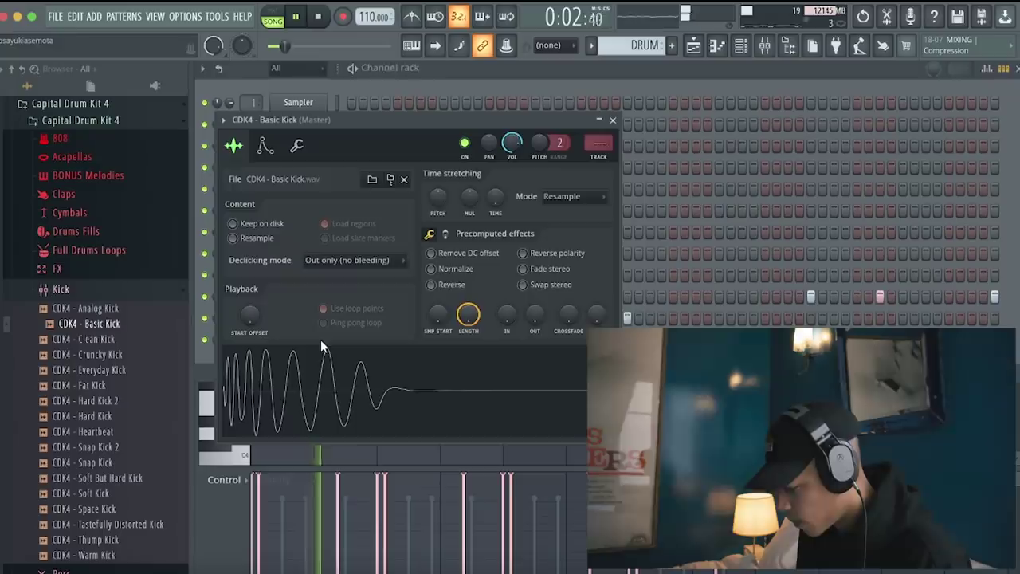
drag(438, 257, 439, 253)
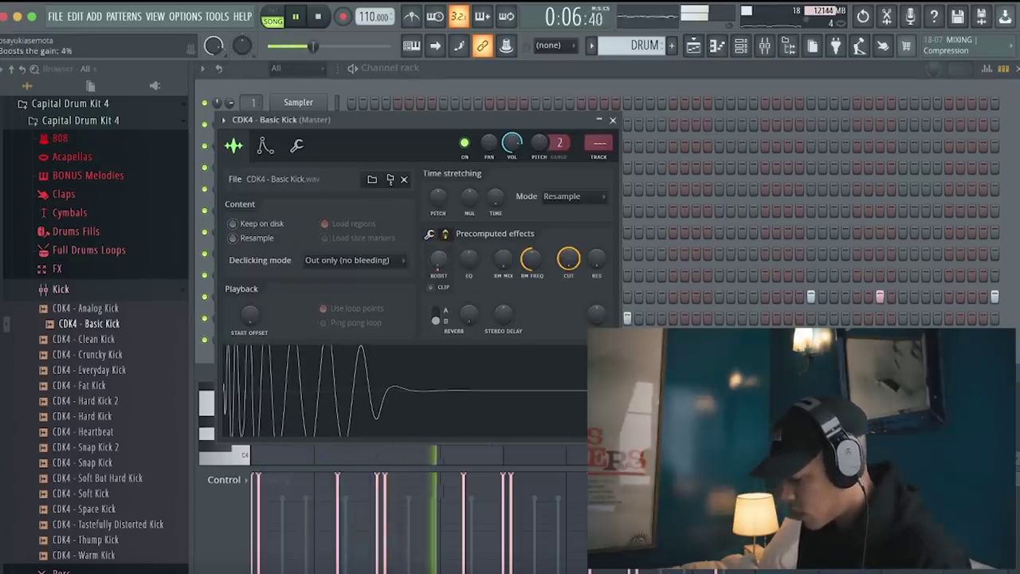
Step: Route the CDK4 - Basic Kick channel to mixer insert 7
click(604, 157)
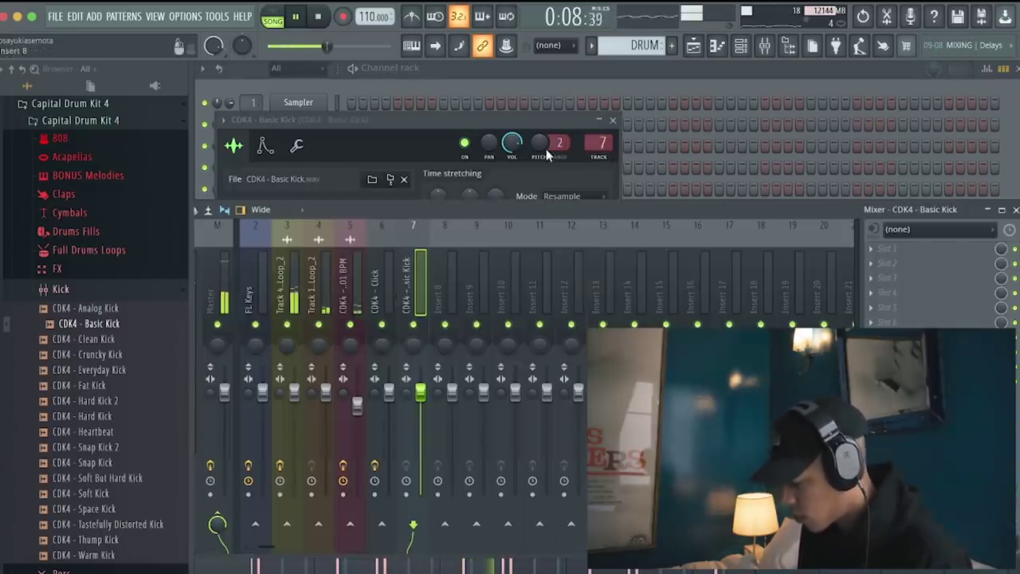
click(483, 81)
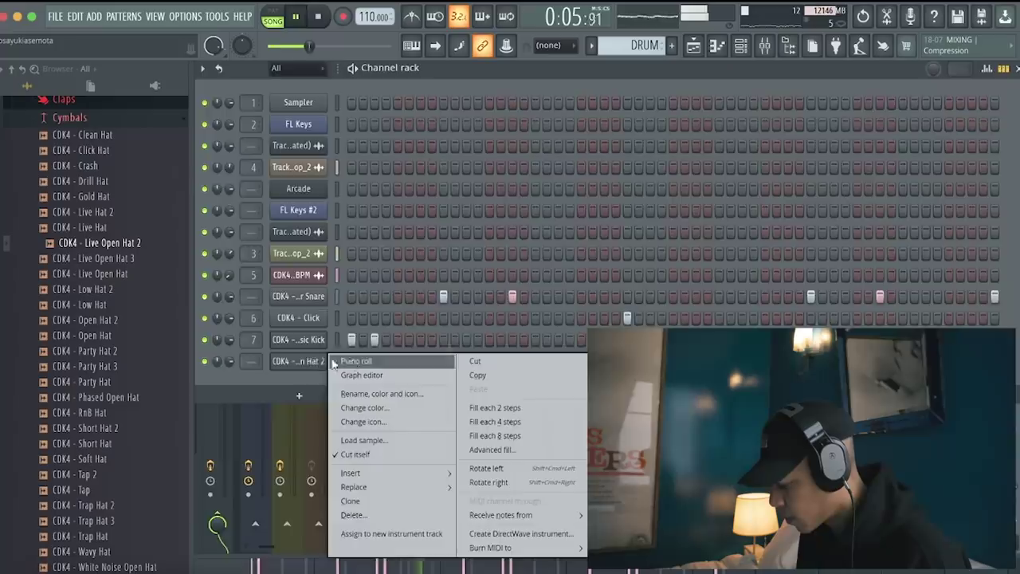
Step: Duplicate the CDK4 - Live Open Hat 2 notes from bars 1 to 4 into bars 5 to 8 in its piano roll
click(338, 357)
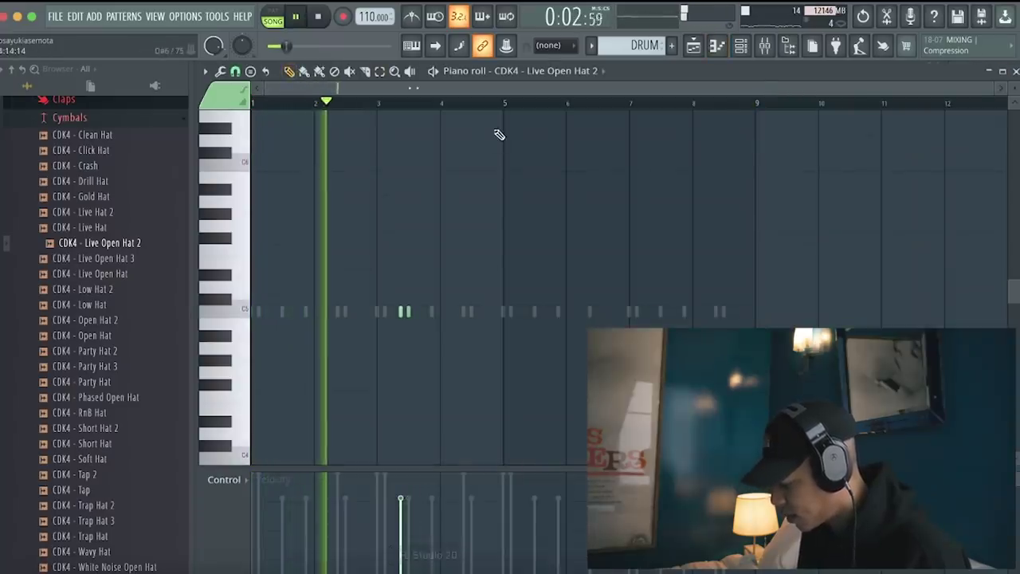
drag(497, 104, 22, 102)
key(ctrl+b)
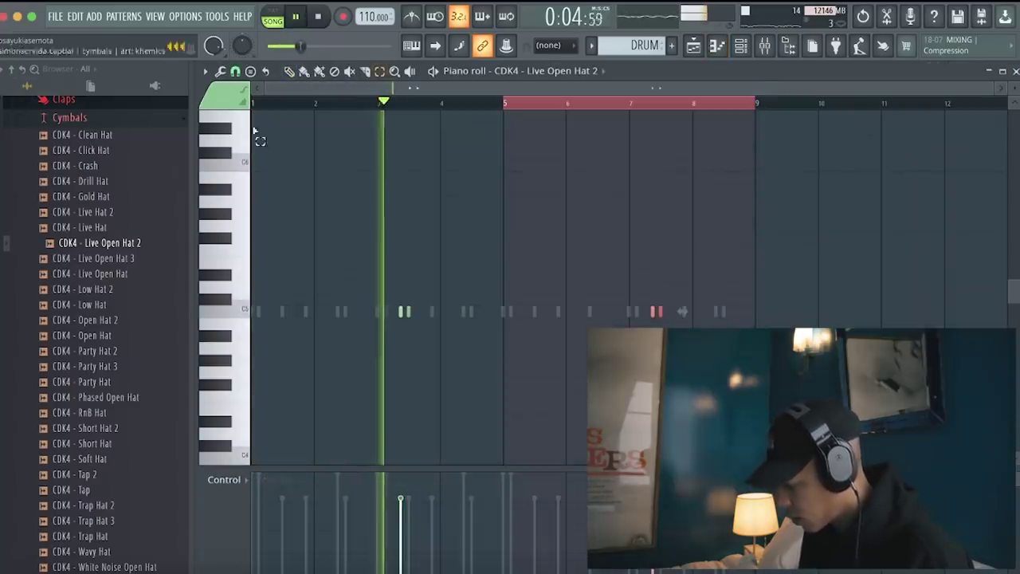
ctrl+click(493, 103)
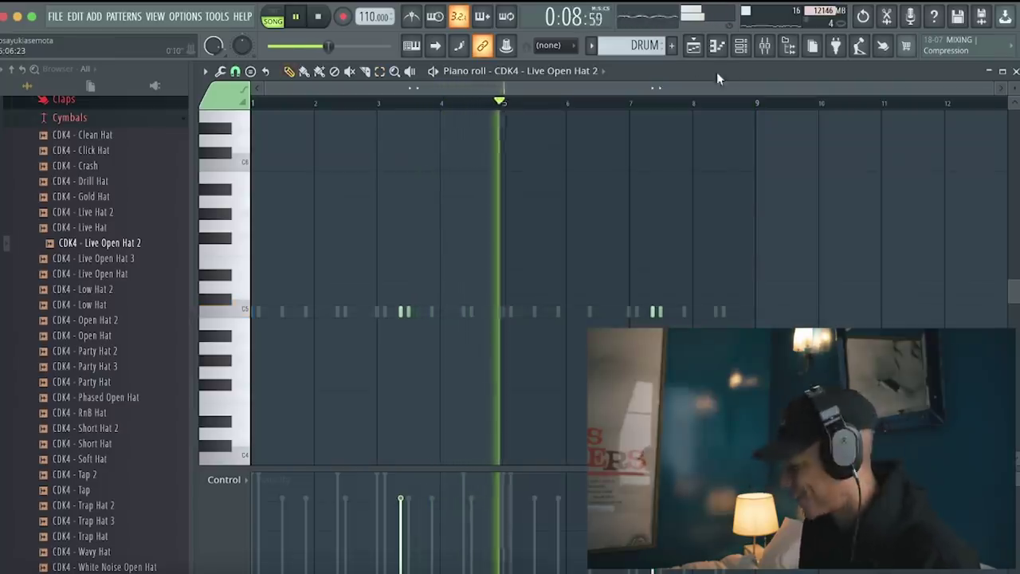
Step: Add CDK4 - Tap 2 from the Cymbals folder as a new channel and place a hit on its third step
click(741, 47)
click(90, 351)
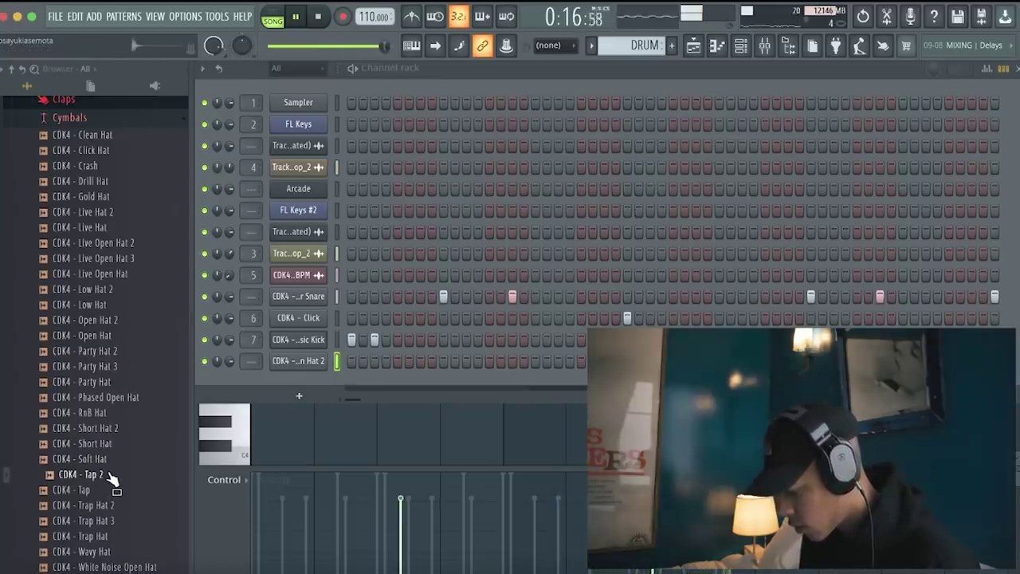
drag(295, 408, 303, 381)
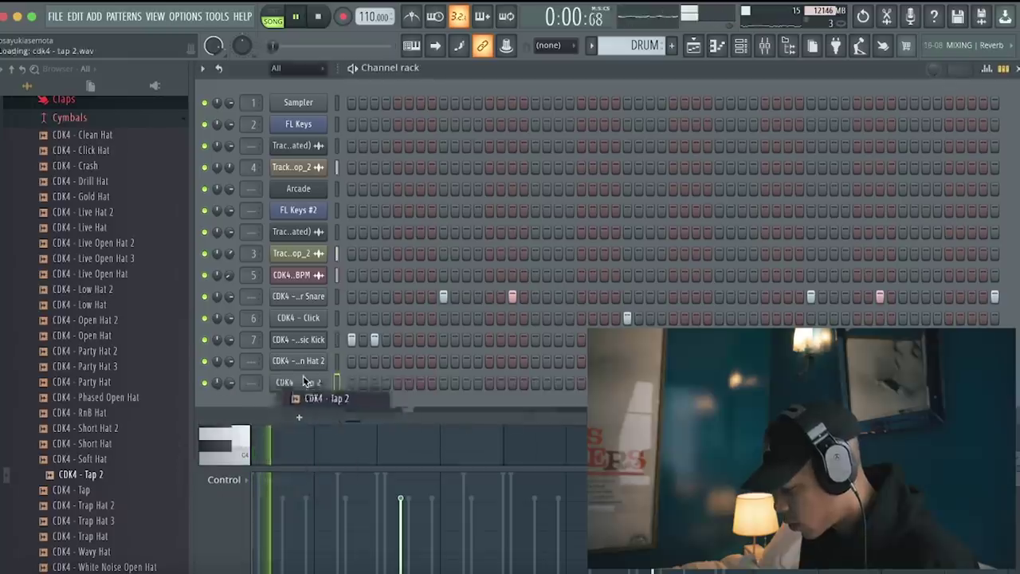
key(space)
click(374, 383)
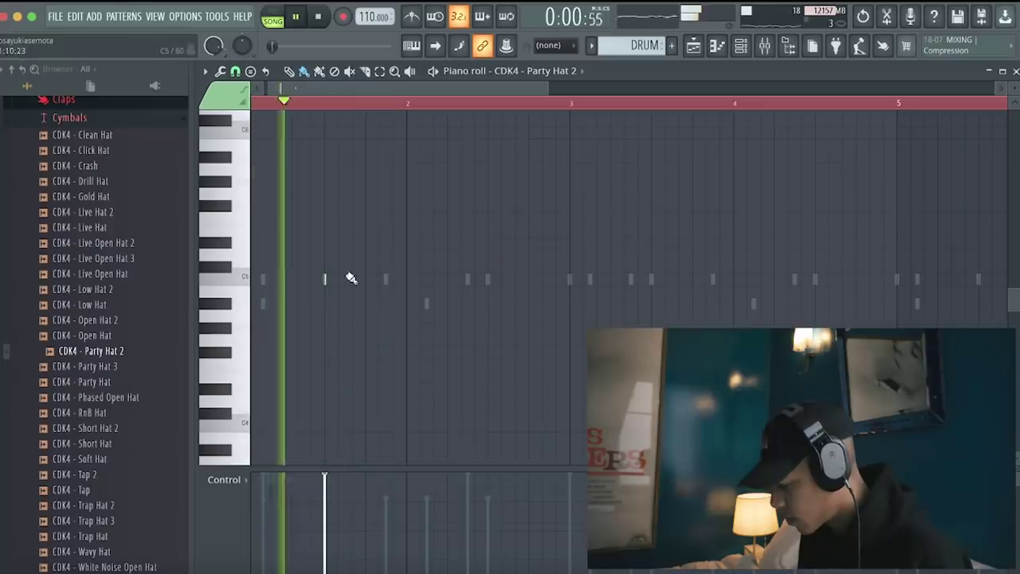
Step: Paint CDK4 - Party Hat 2 notes on C5 every 1/3 beat through bar 2, filling in 1/6-beat notes at the end
drag(339, 278, 562, 278)
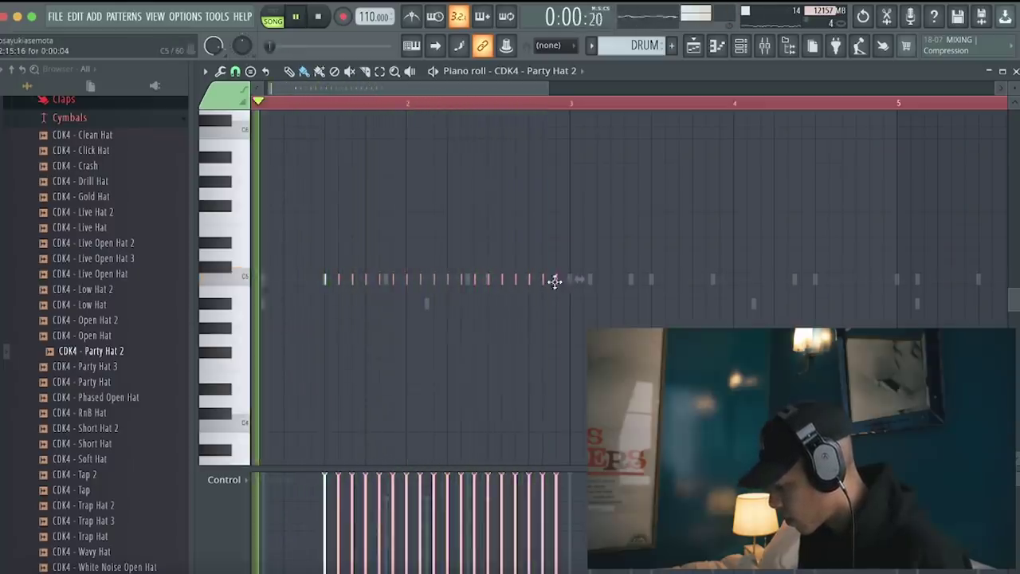
scroll(542, 278, up, 3)
click(235, 71)
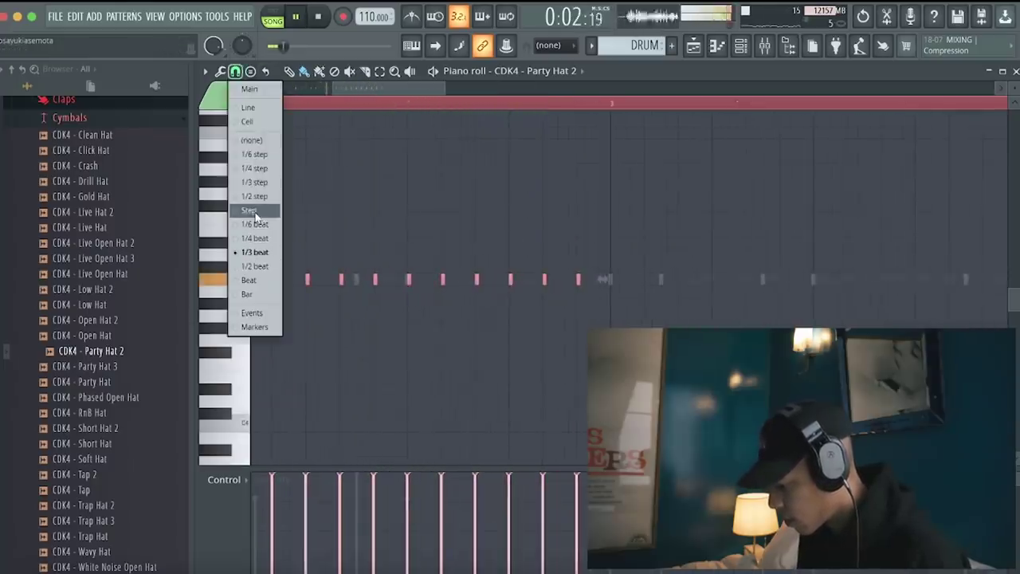
click(255, 225)
click(527, 279)
click(563, 280)
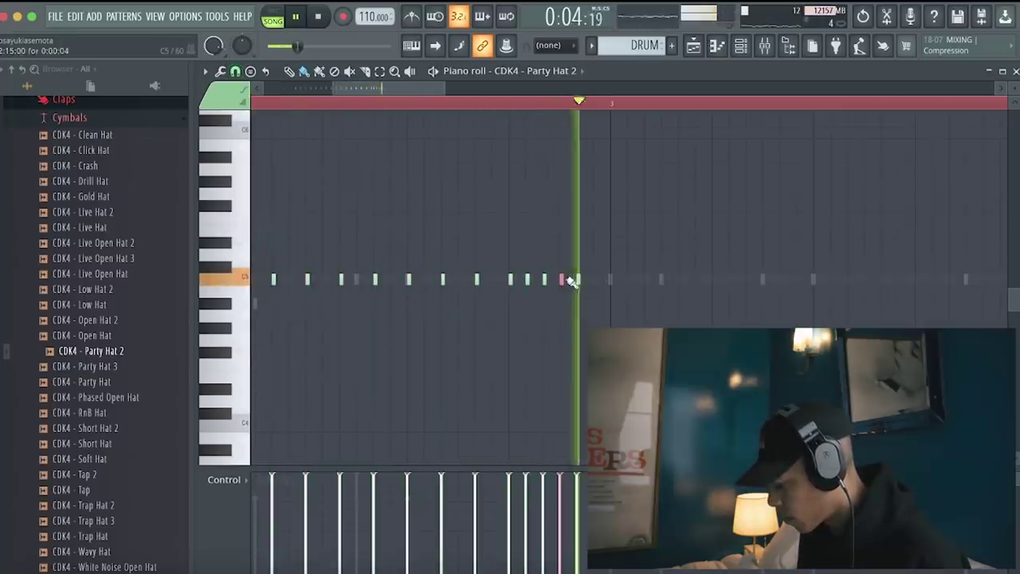
scroll(538, 280, down, 3)
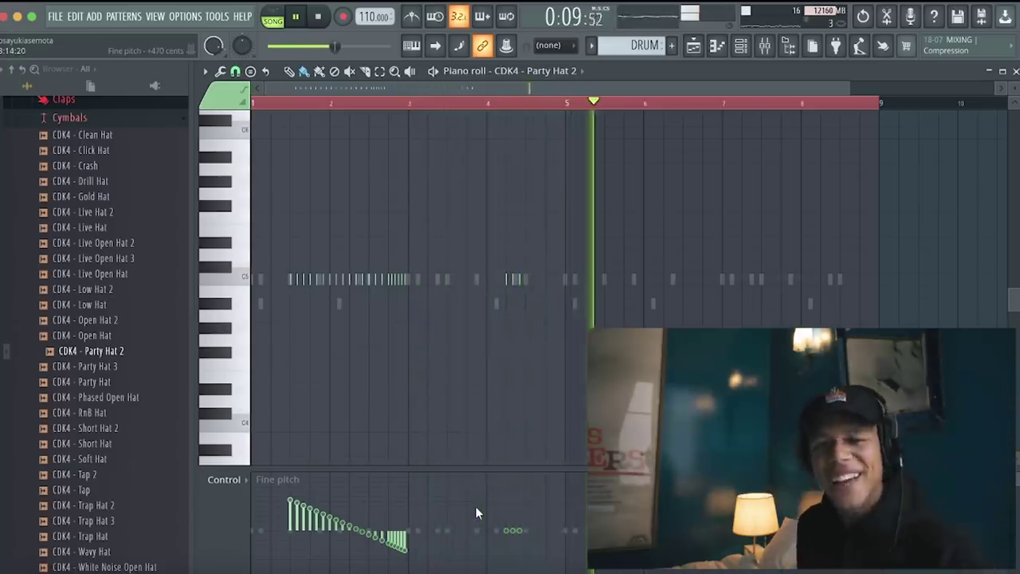
Step: Duplicate the CDK4 - Party Hat 2 notes from bars 1 to 4 into bars 5 to 8
key(e)
drag(564, 102, 253, 103)
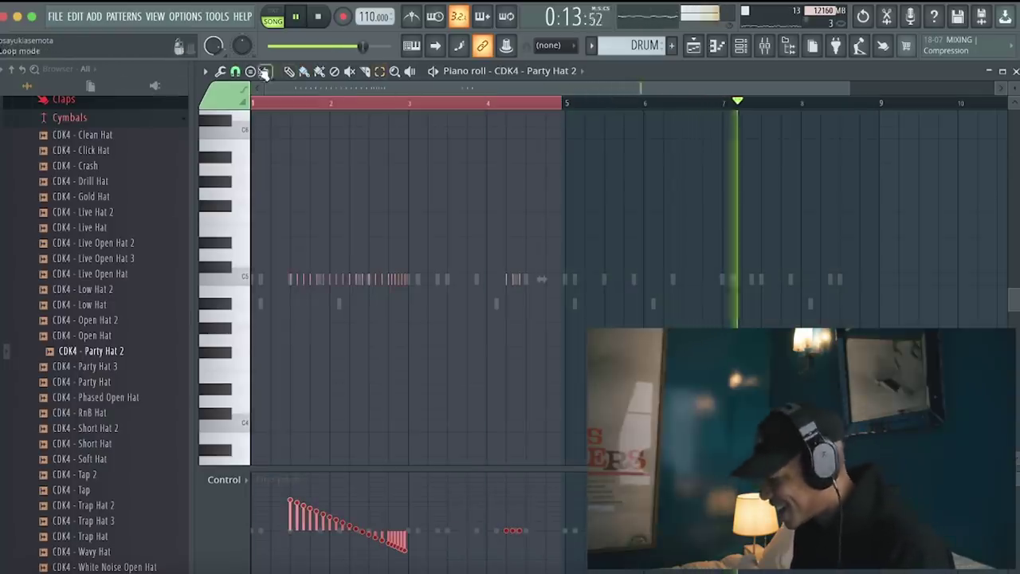
click(235, 71)
click(253, 279)
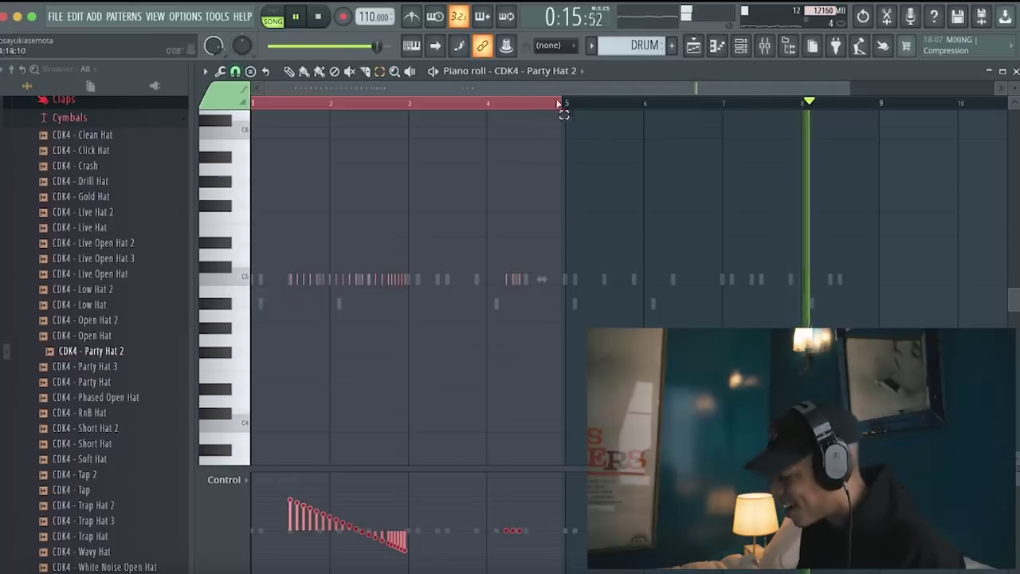
key(ctrl+b)
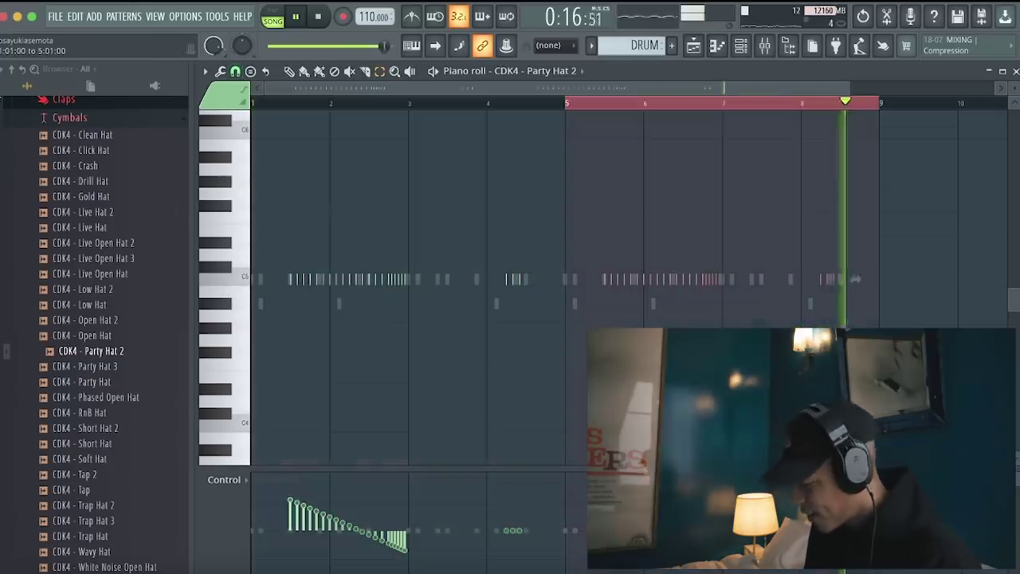
click(568, 104)
Step: Open the CDK4 - Long 808 notes in the piano roll and add an A#4 note in bar 2
click(740, 46)
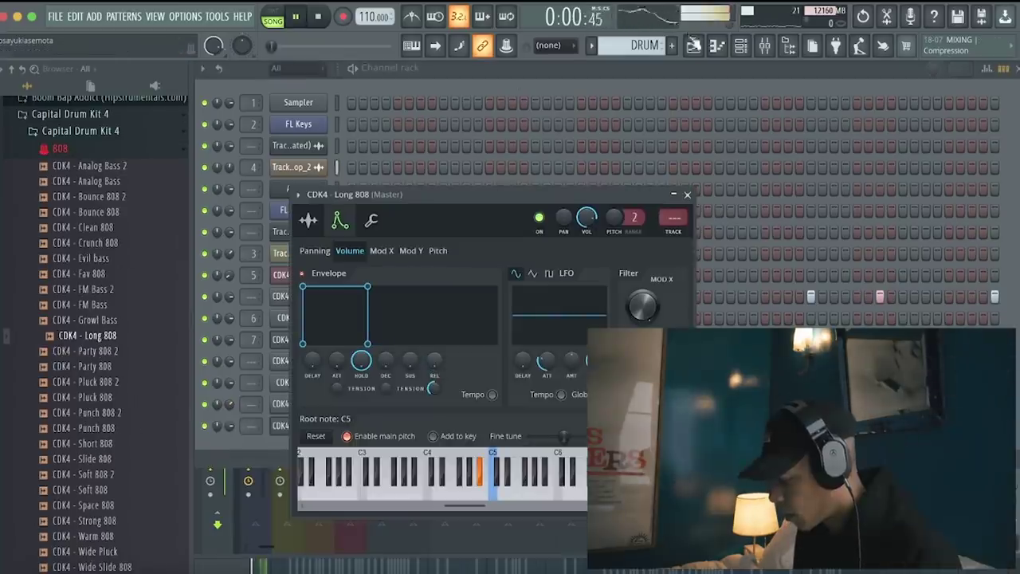
click(693, 45)
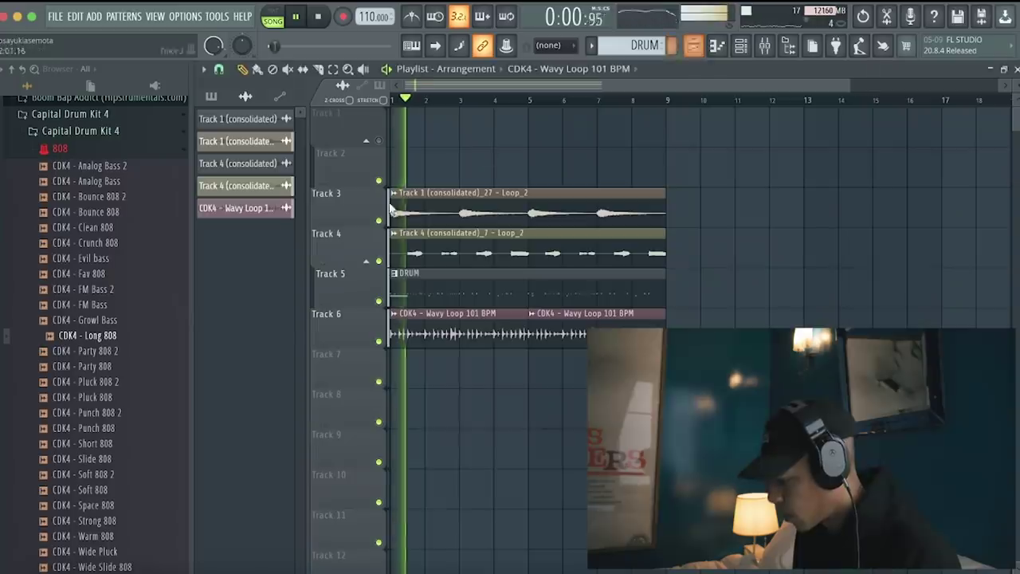
click(720, 47)
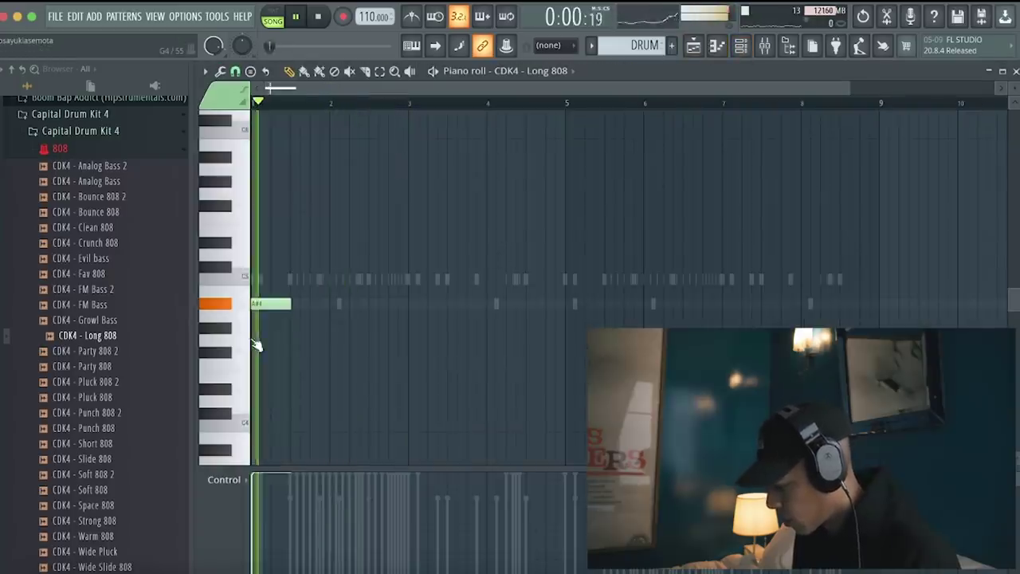
ctrl+scroll(406, 321, up, 3)
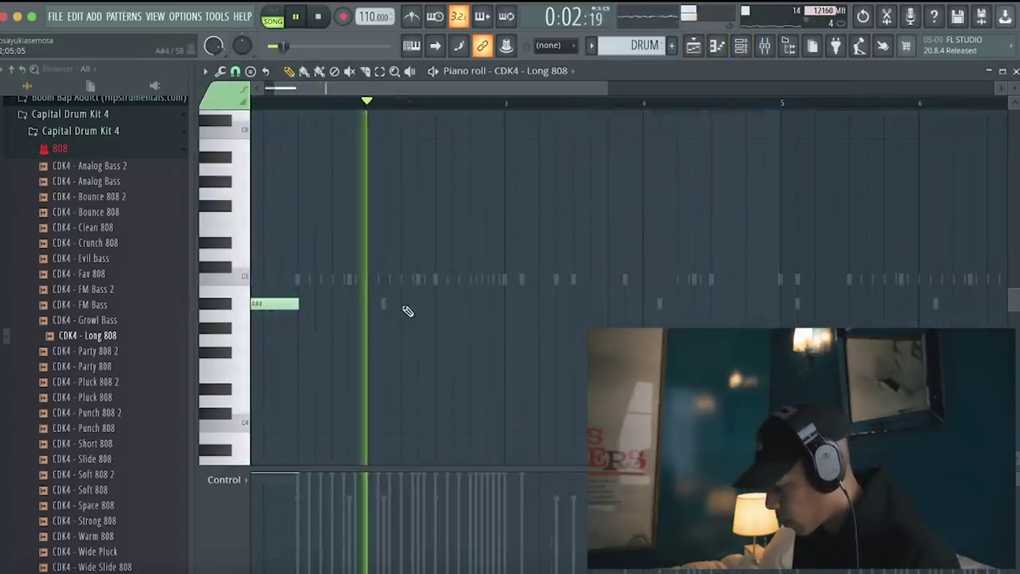
click(404, 305)
key(space)
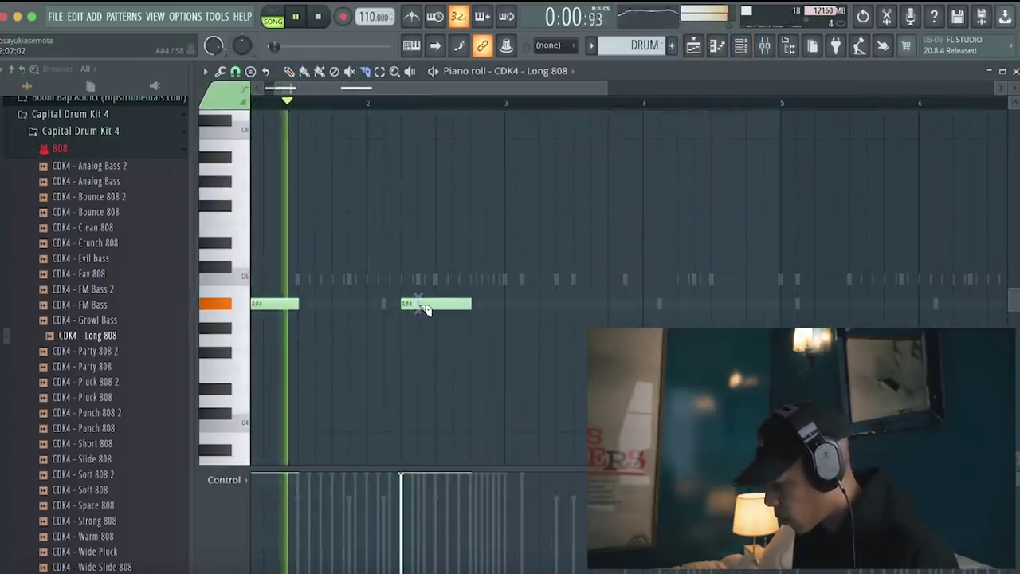
Step: Slice the A#4 note in bar 2 into two short notes and delete the leftover end piece
click(424, 307)
click(444, 310)
right_click(444, 309)
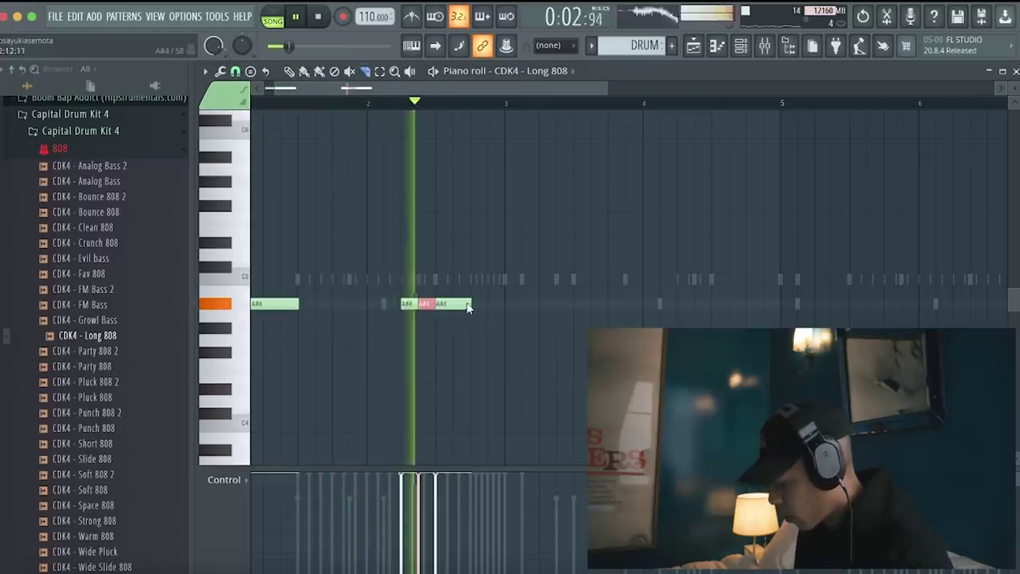
key(space)
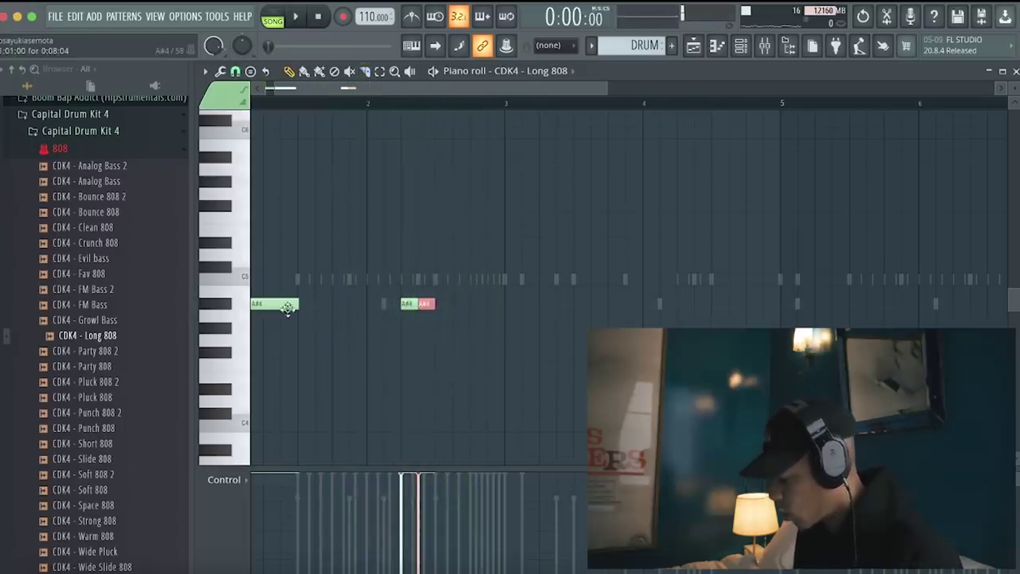
Step: Slice the bar 1 A#4 note near its start and copy the two-bar 808 phrase into bars 3 and 4 on A4
scroll(276, 303, down, 3)
key(space)
scroll(273, 307, up, 3)
key(space)
key(space)
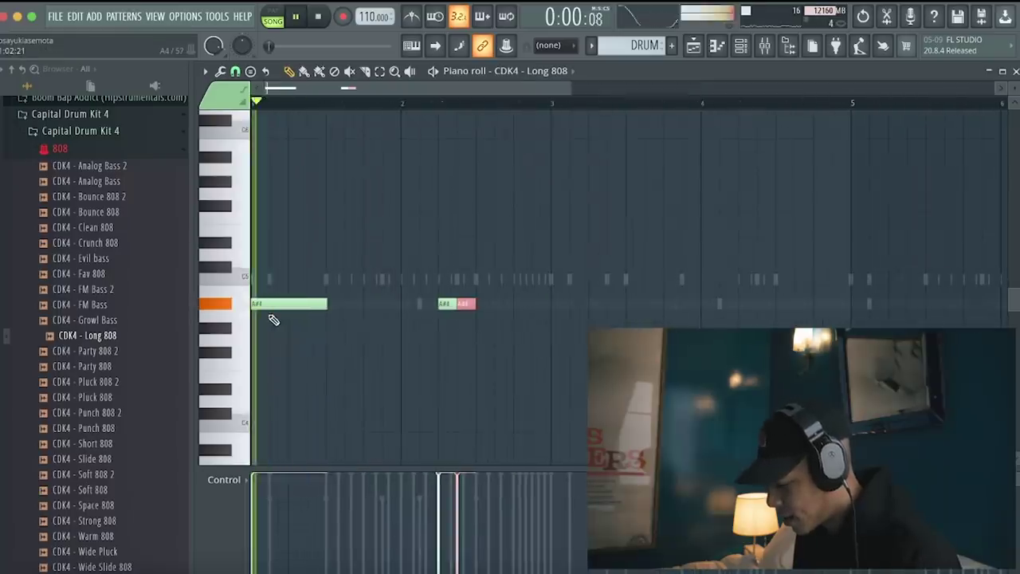
click(275, 310)
key(p)
drag(580, 330, 187, 287)
drag(319, 306, 612, 316)
Step: Transpose all CDK4 - Long 808 notes up one octave and play the phrase back from bar 3
key(ctrl+a)
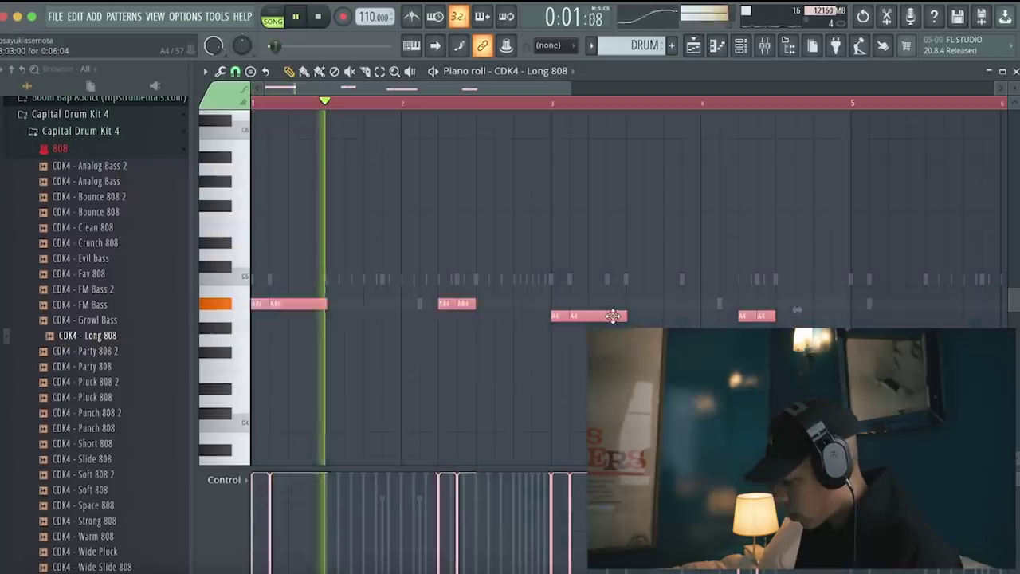
key(ctrl+Up)
key(space)
key(space)
click(552, 104)
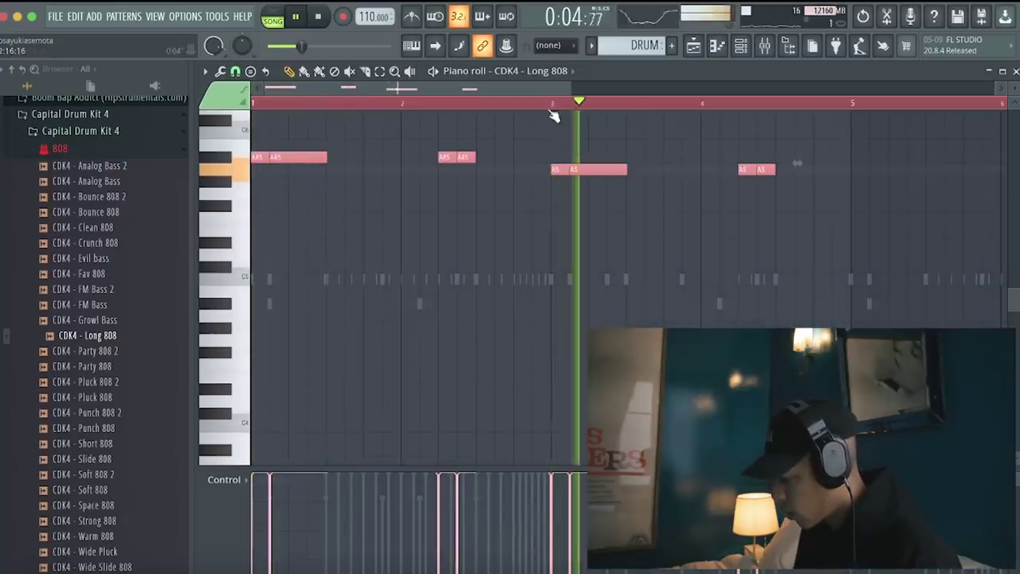
scroll(585, 276, down, 2)
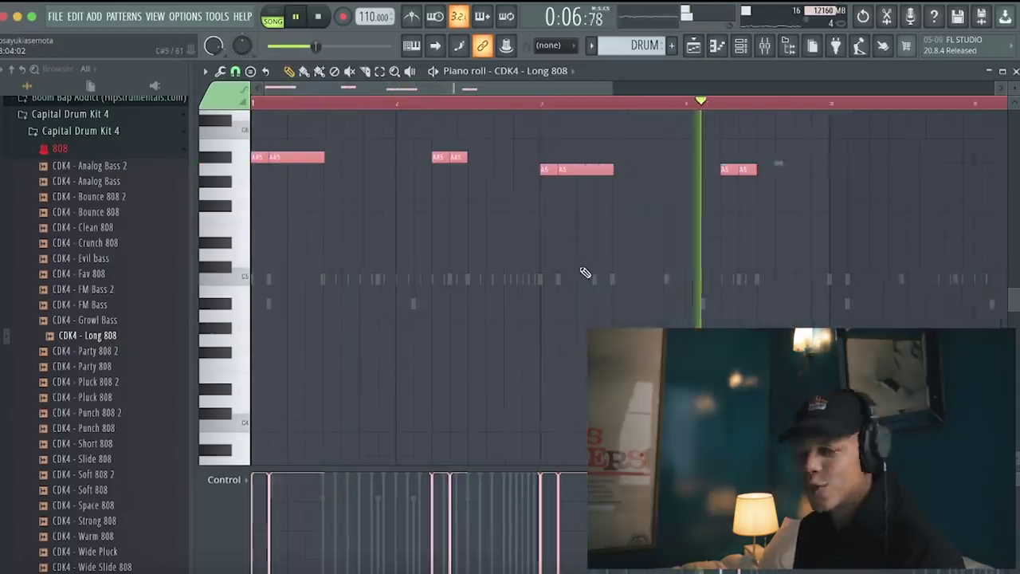